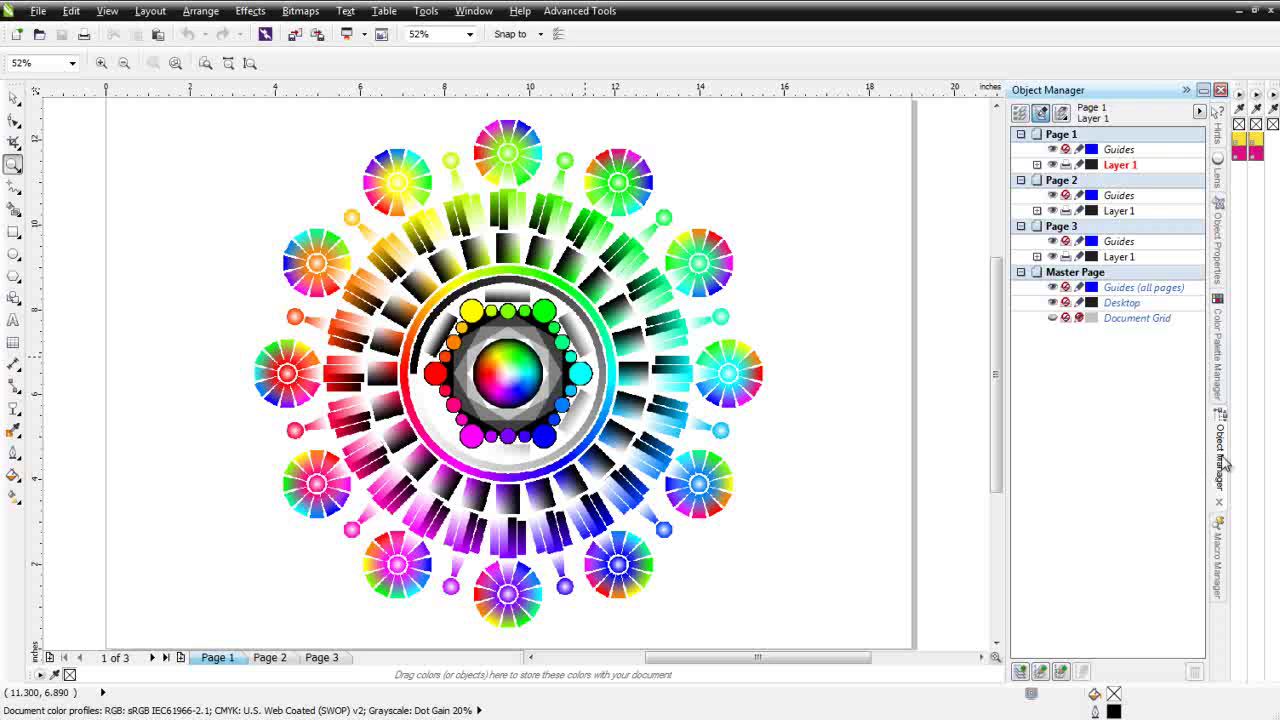
Run the SIMPLEPROCESS macro to create BLACK, HL WHITE, YELLOW, CYAN, MAGENTA and PROCESS UNDERBASE layers.
left_click(1220, 566)
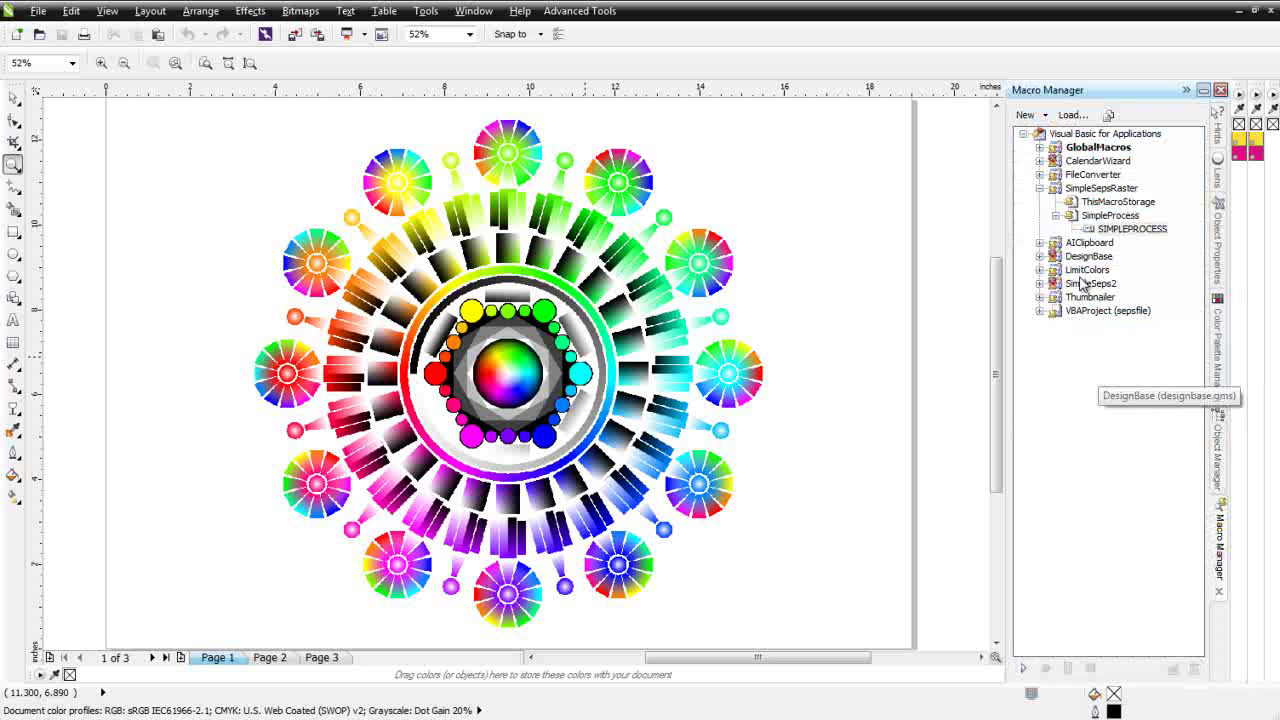
double_click(1116, 229)
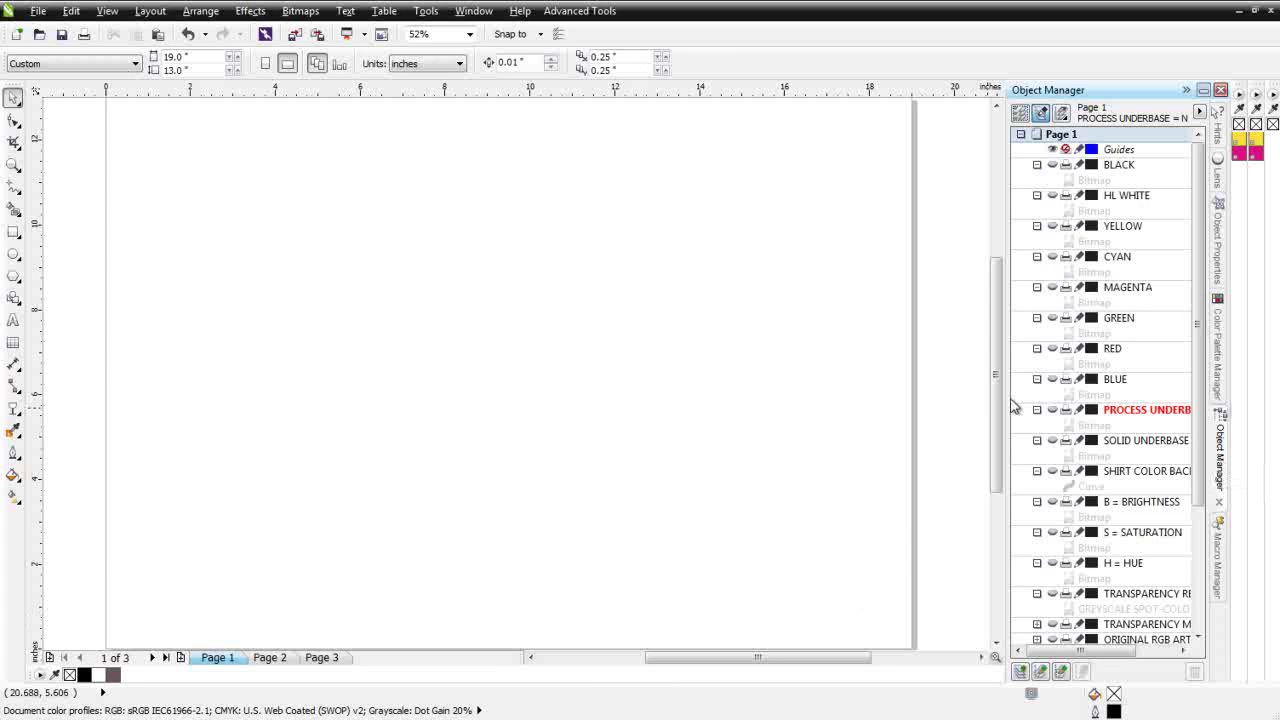
Widen the Object Manager, then toggle the ORIGINAL RGB ART and BLUE layers to compare them.
left_click_drag(1012, 407, 848, 380)
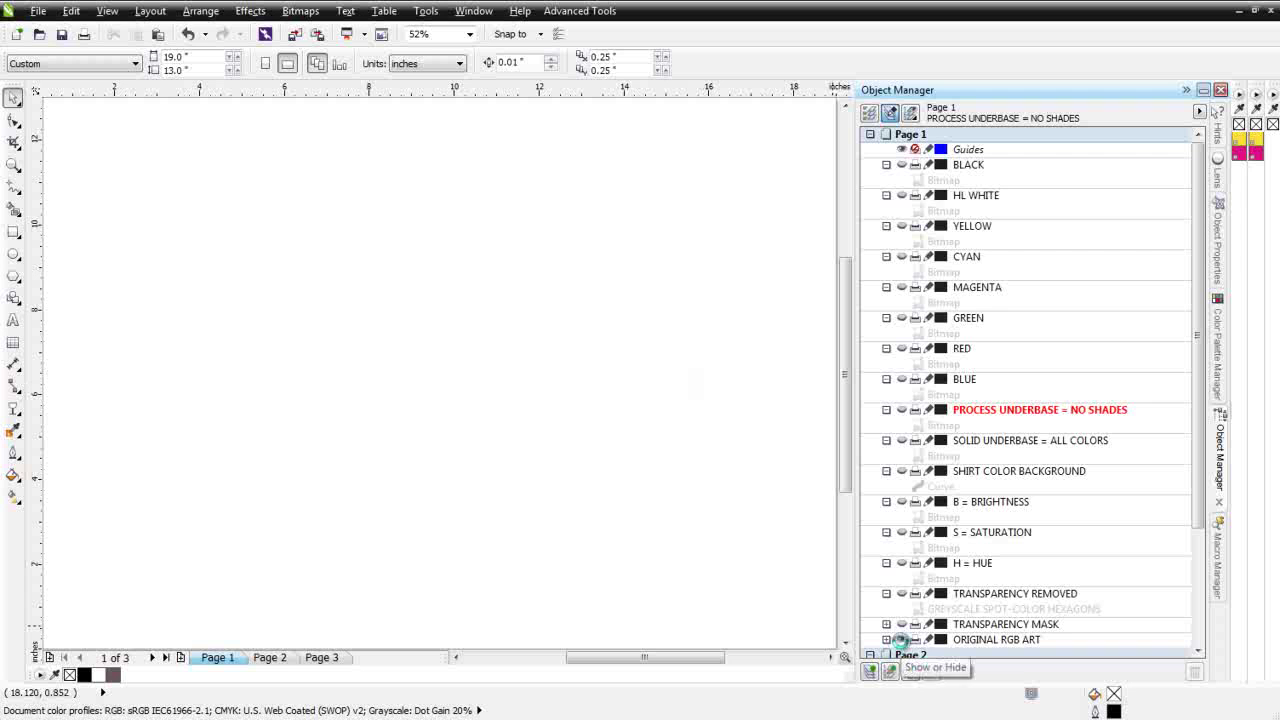
left_click(901, 640)
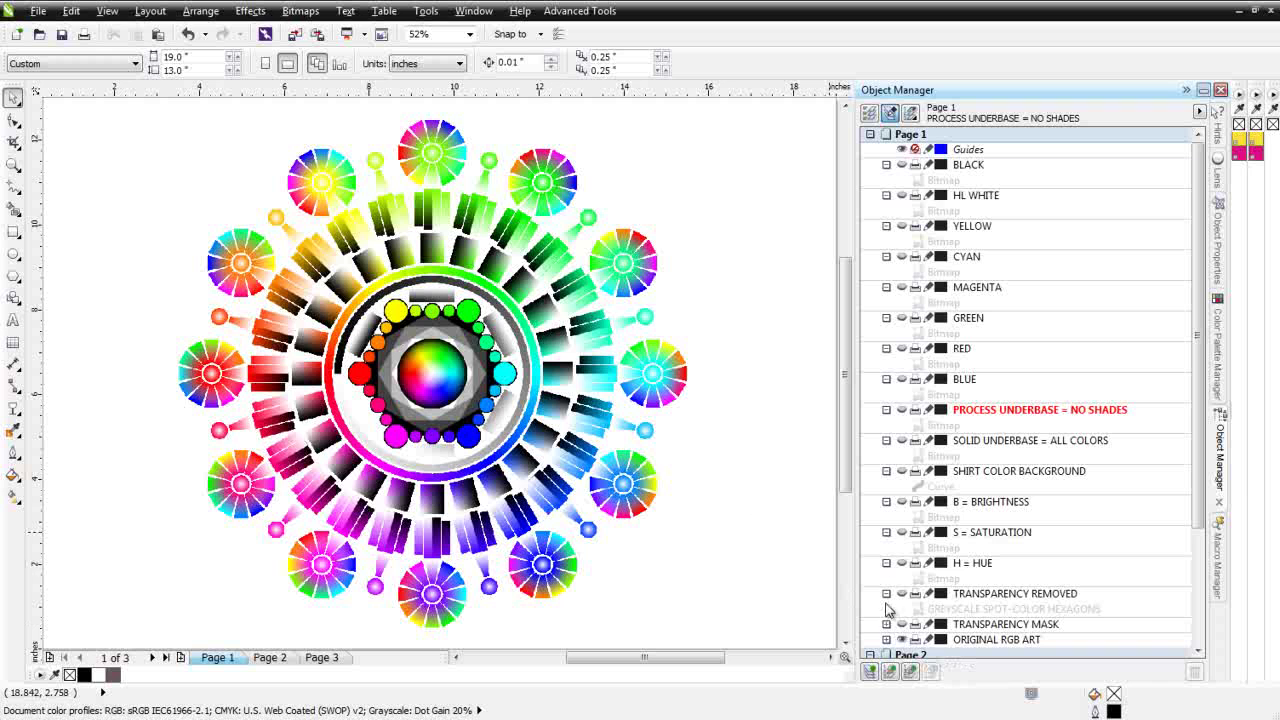
left_click(902, 625)
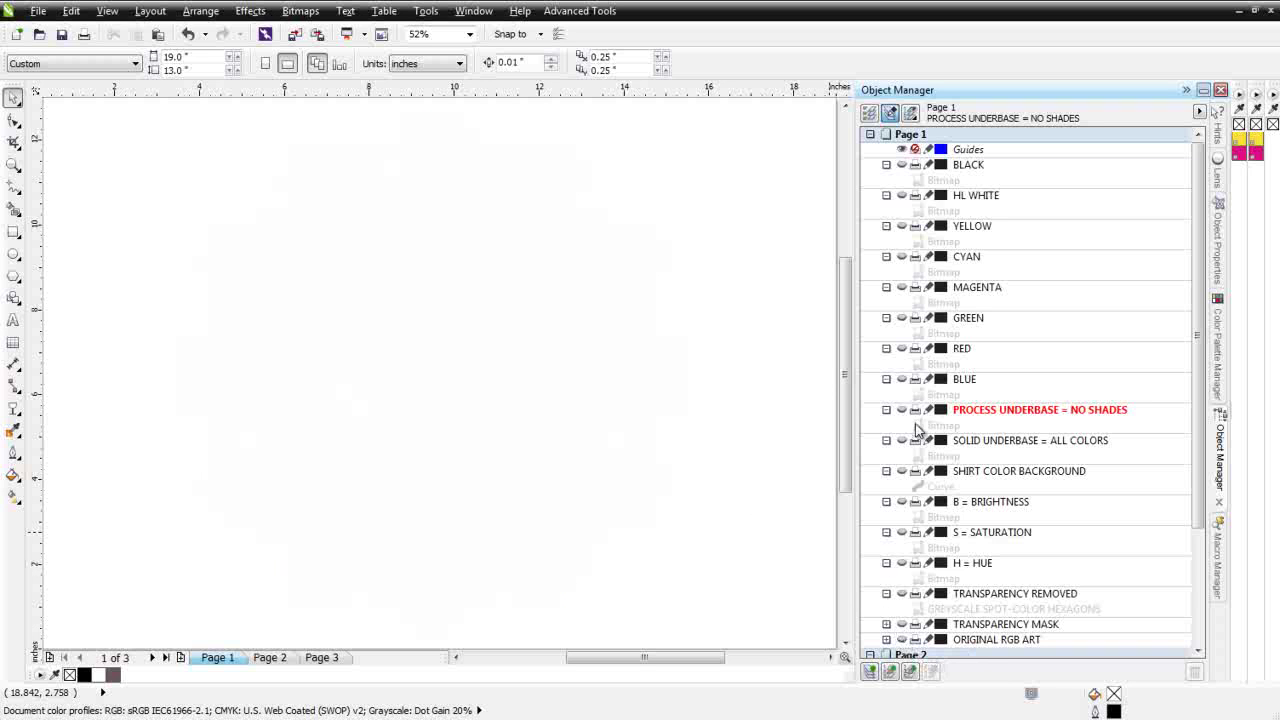
left_click(901, 380)
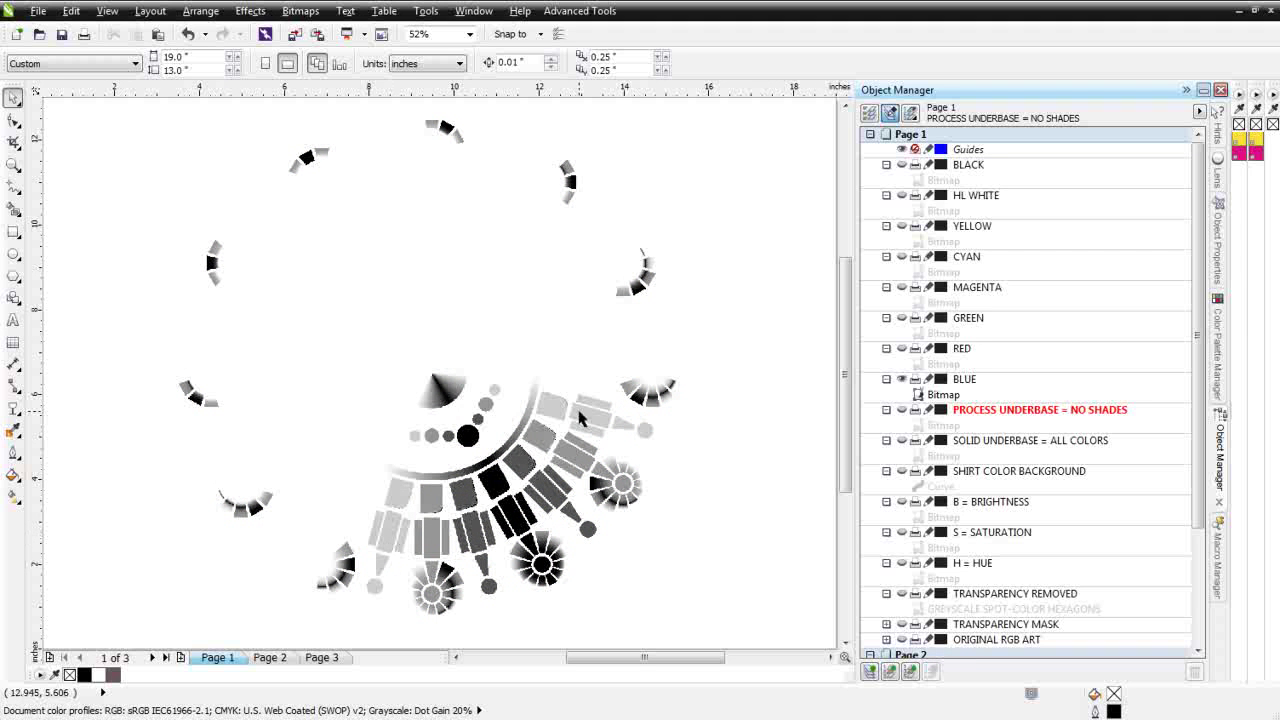
left_click(903, 379)
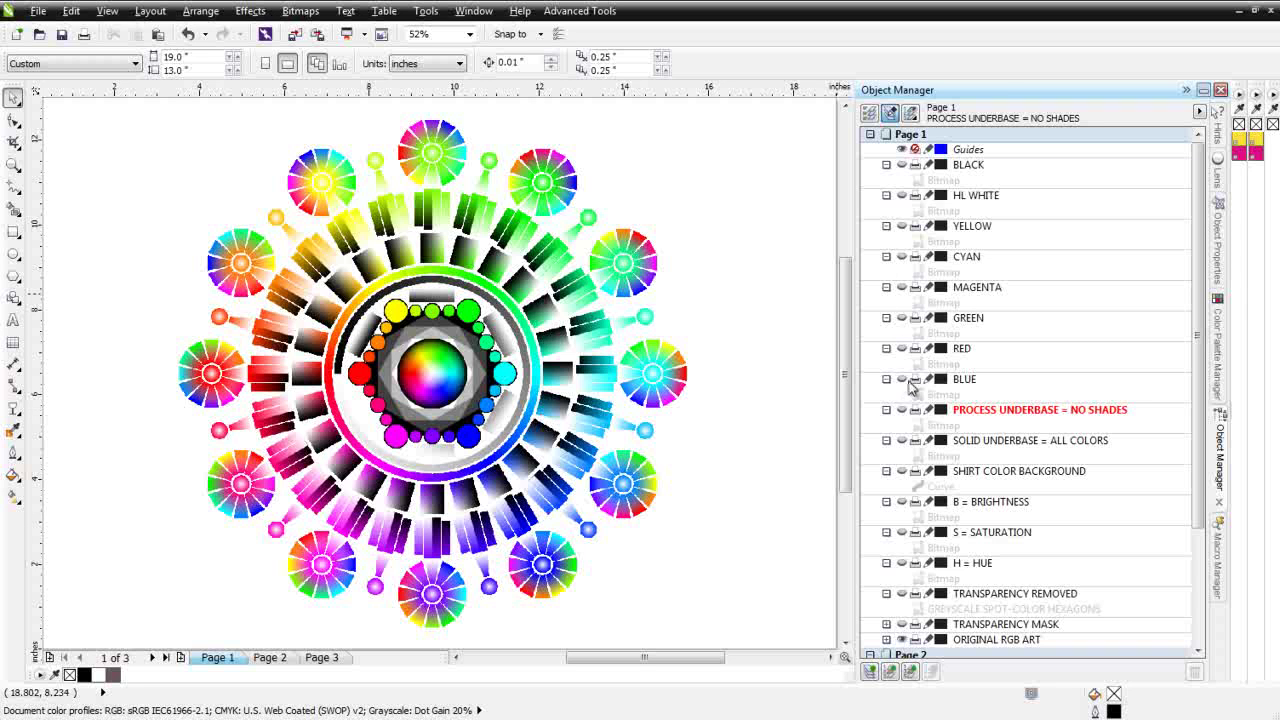
left_click(901, 379, "ctrl")
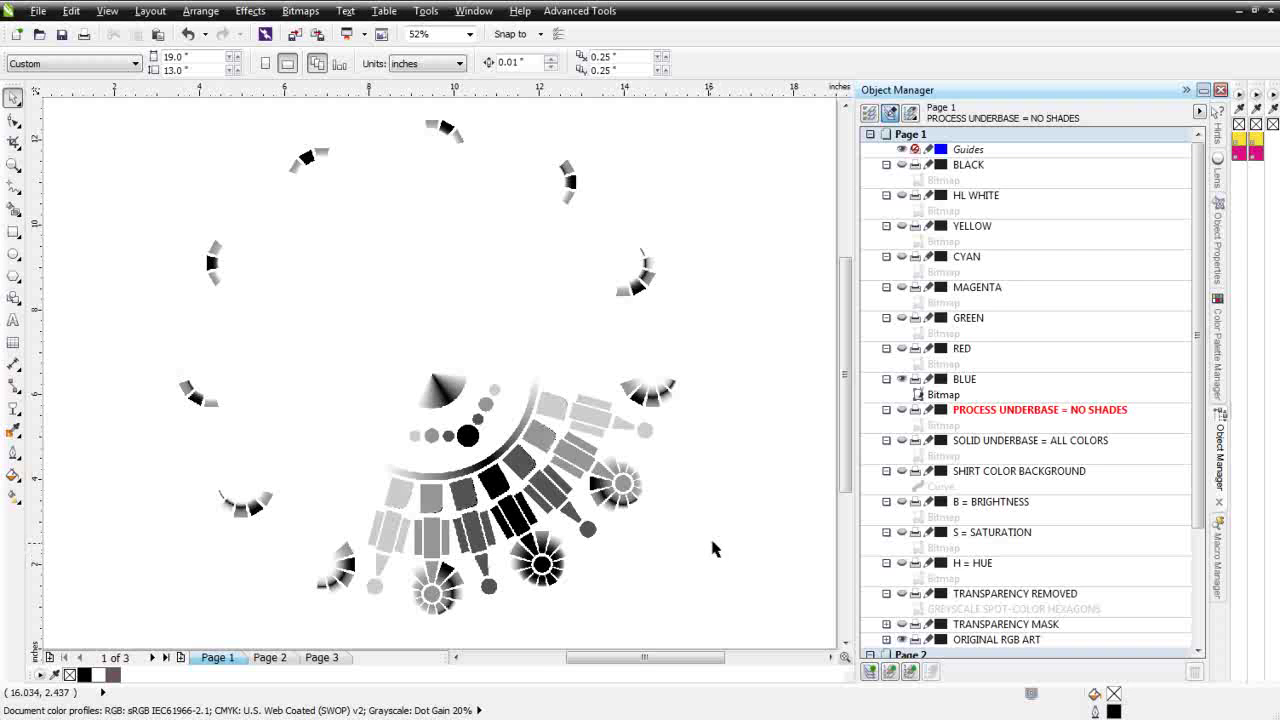
left_click(902, 257, "ctrl")
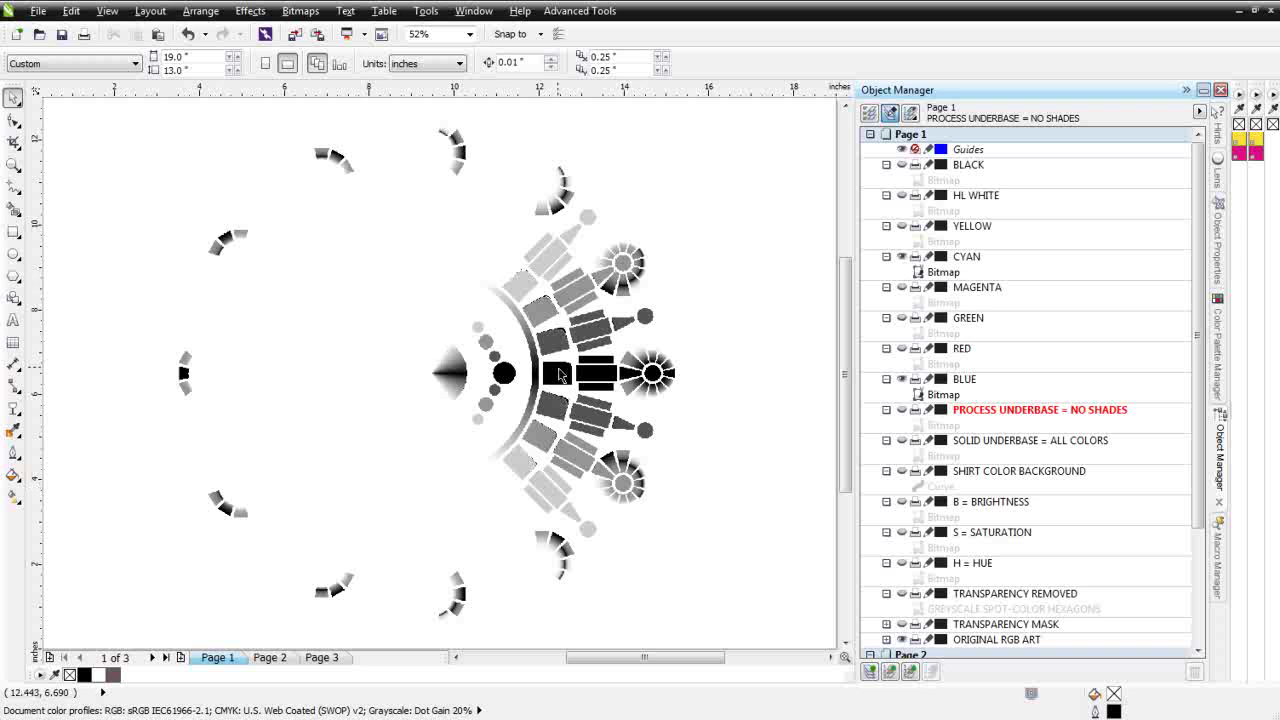
left_click(902, 196, "ctrl")
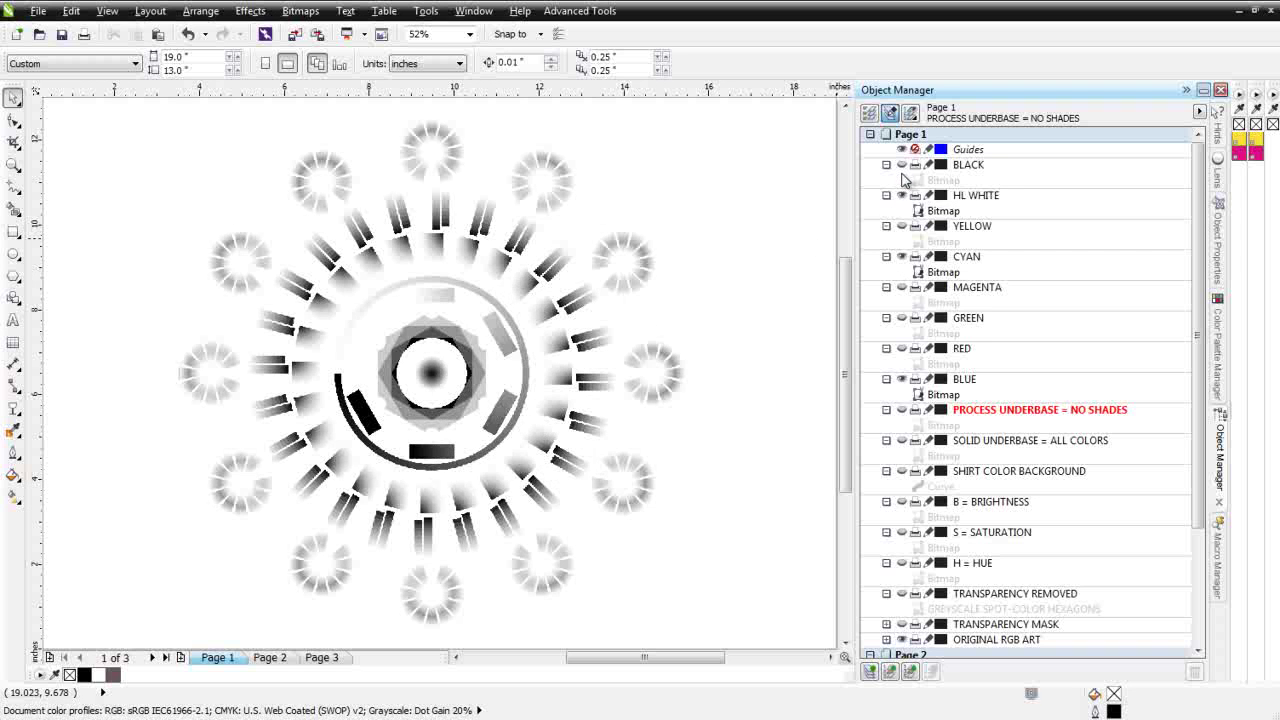
left_click(901, 166, "ctrl")
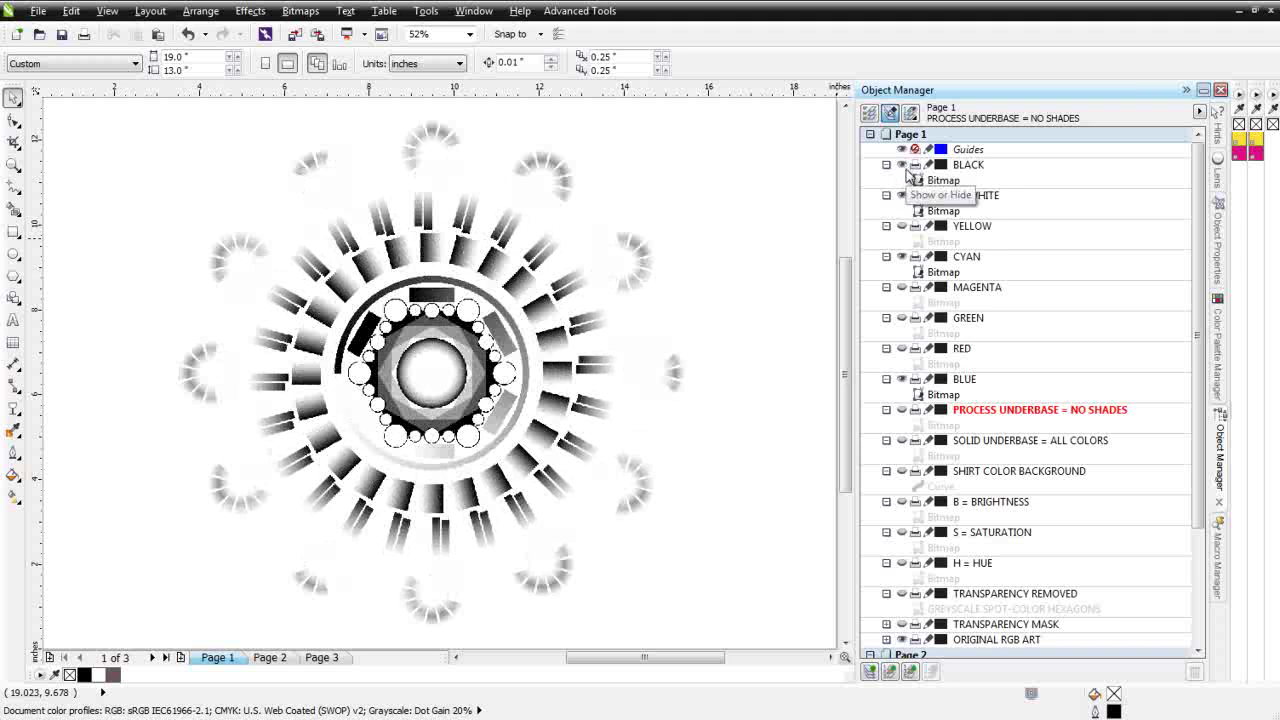
left_click(902, 166)
left_click(902, 196)
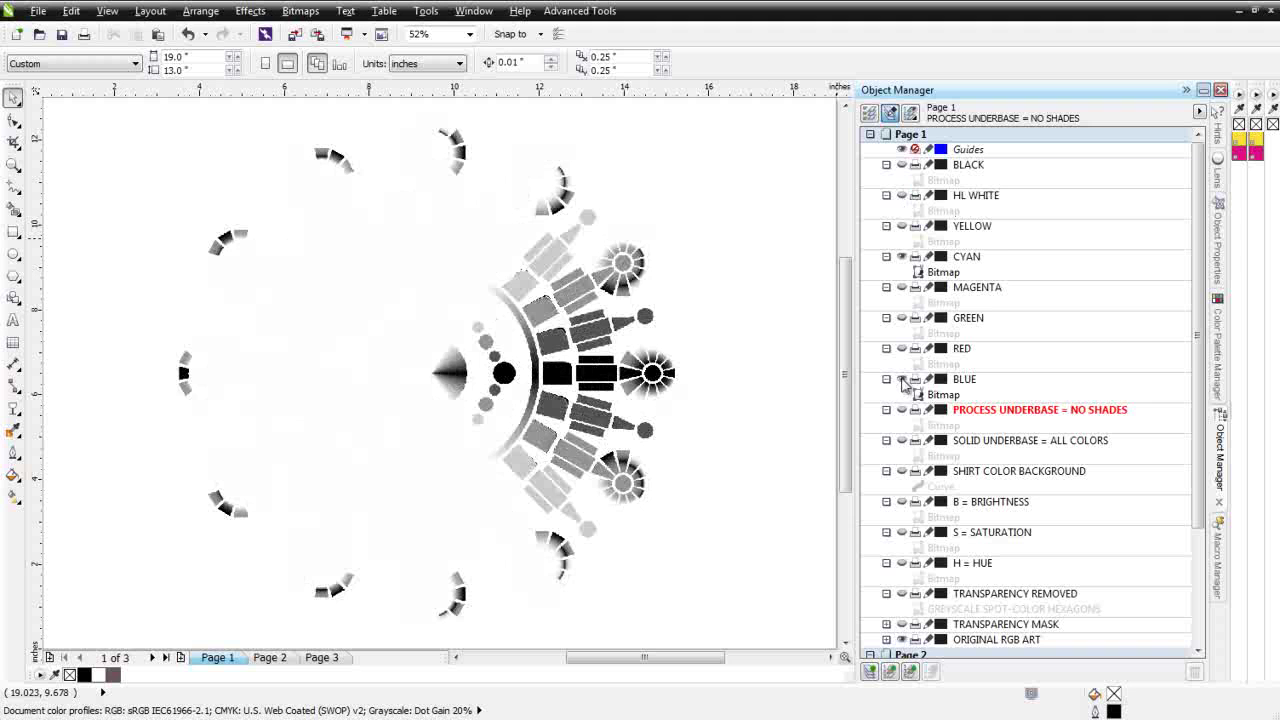
left_click(902, 379)
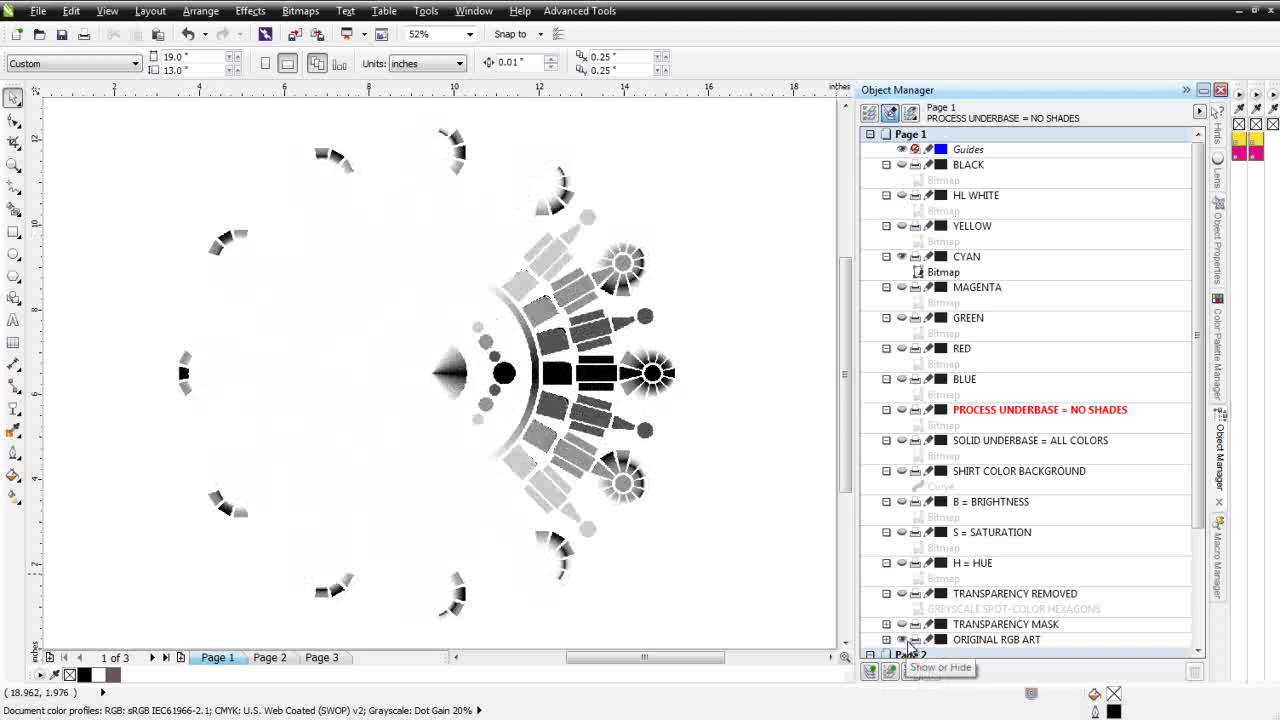
left_click(902, 257)
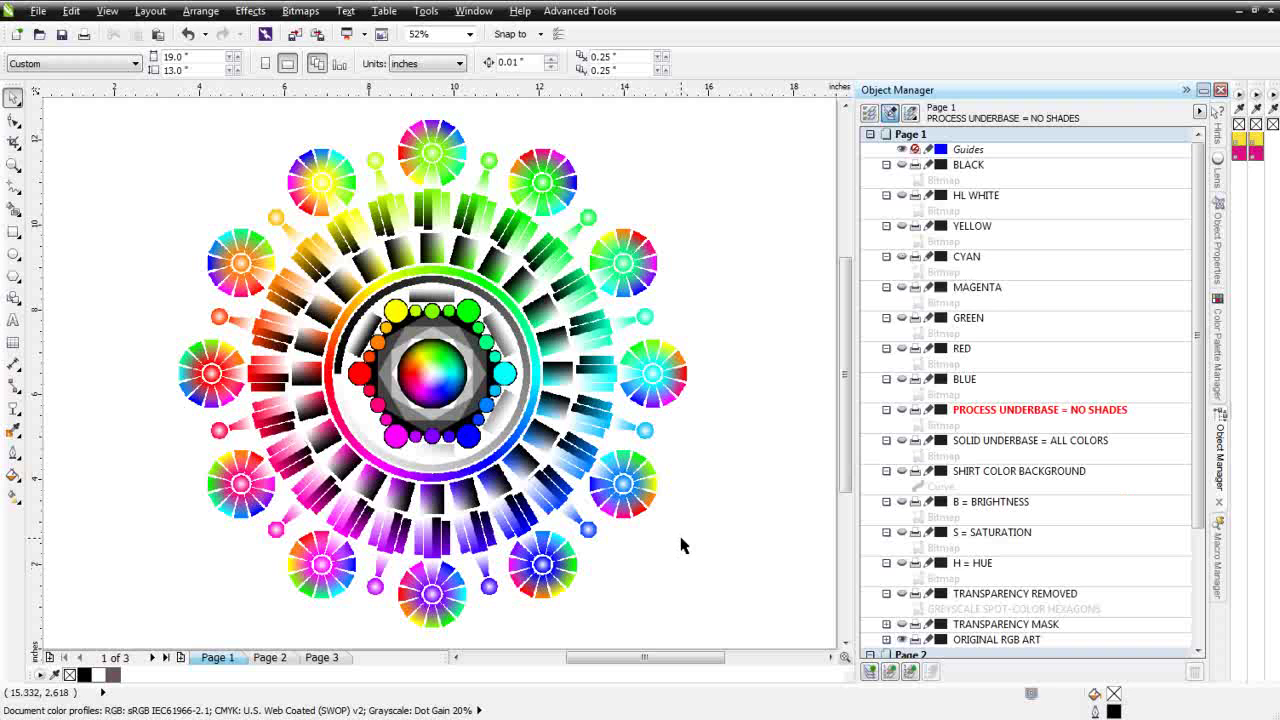
left_click(905, 321)
Check the GREEN plate and the Page 2 logo, then delete the colour-wheel Page 1.
left_click(583, 310)
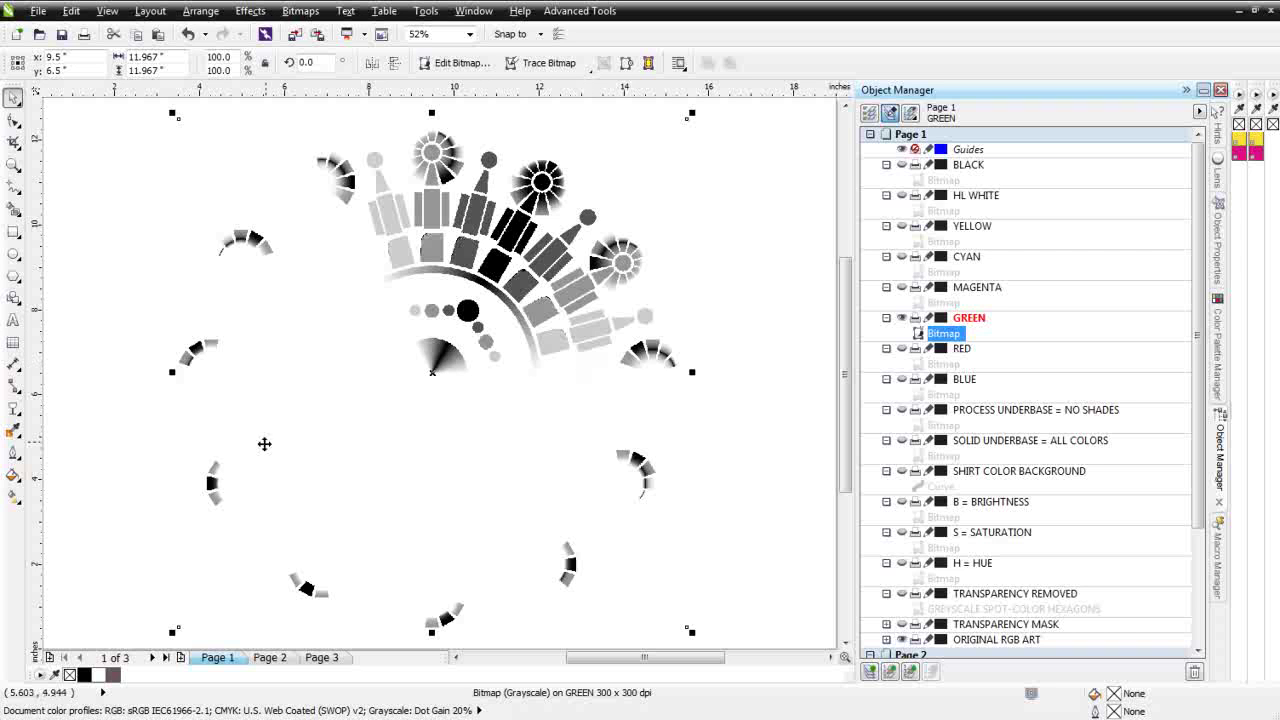
left_click(270, 659)
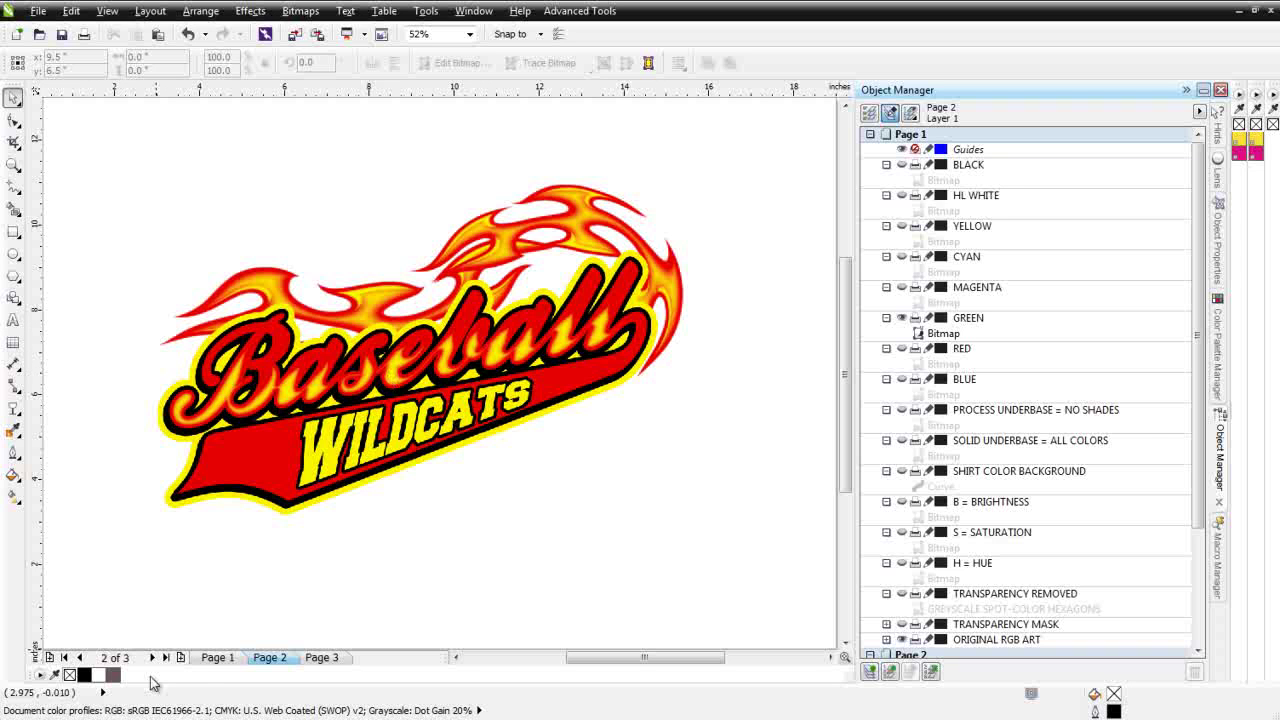
left_click(216, 658)
right_click(216, 660)
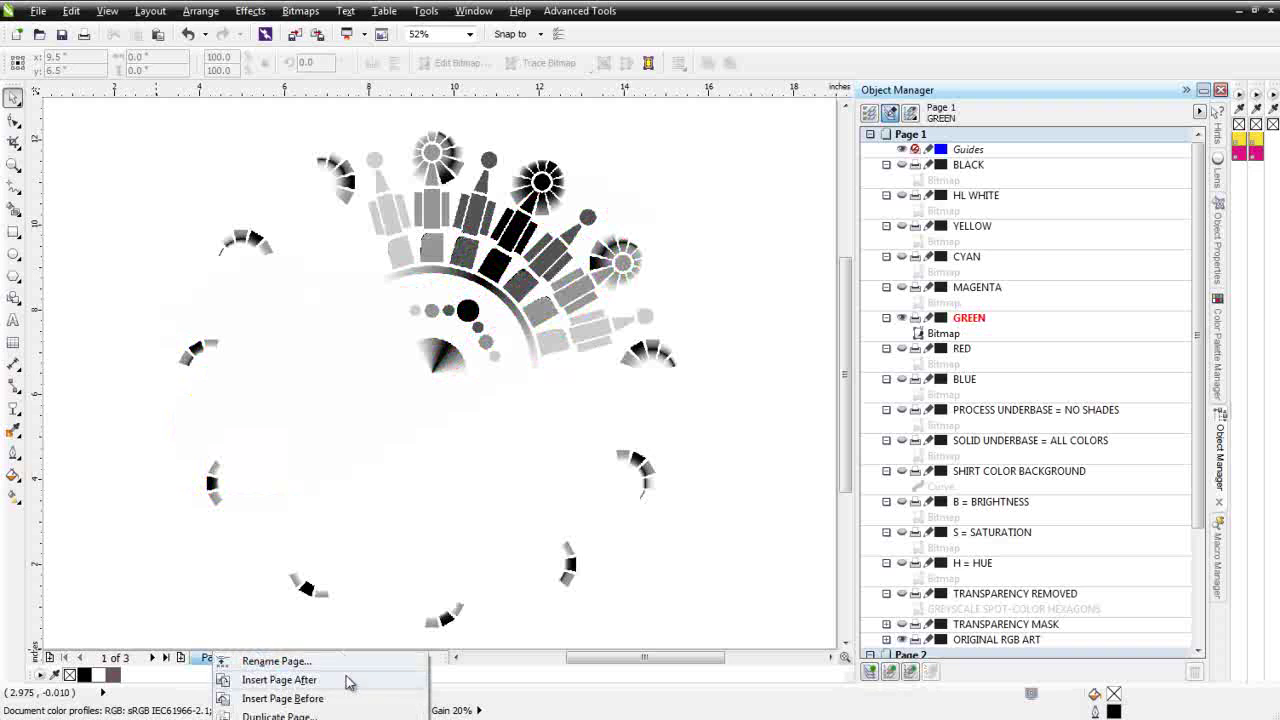
left_click(280, 719)
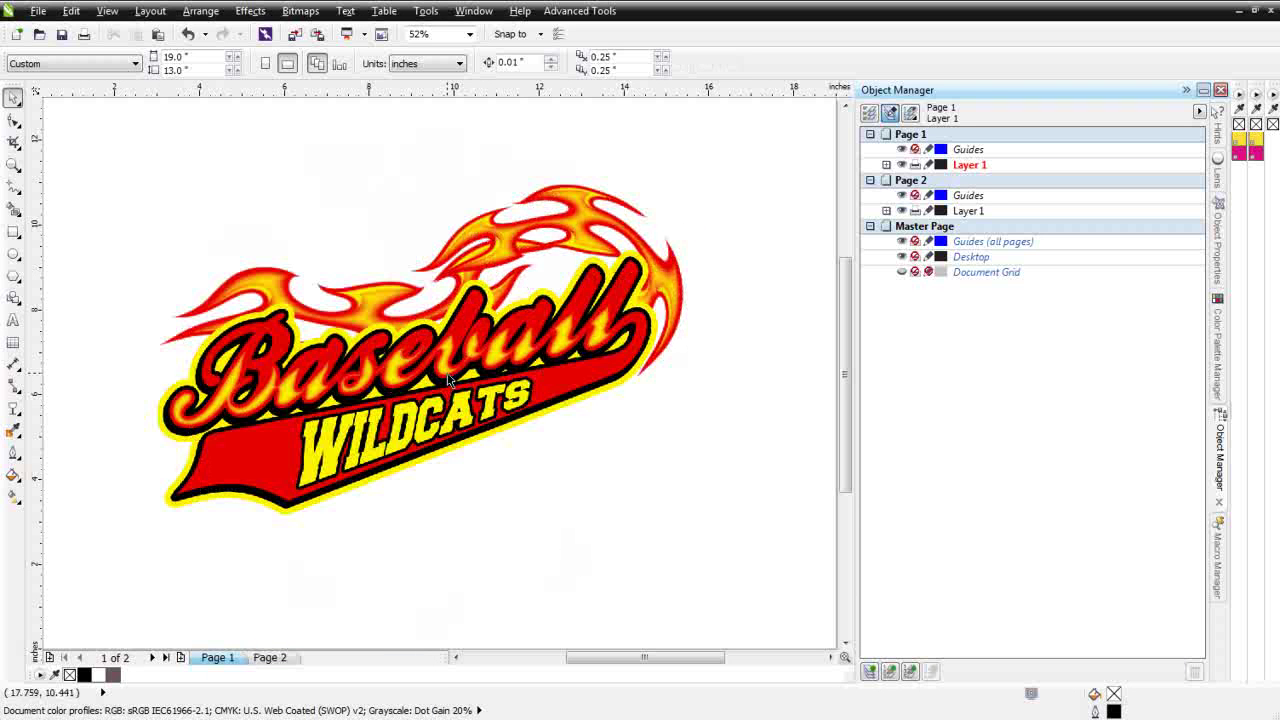
scroll(455, 382, "down", 2)
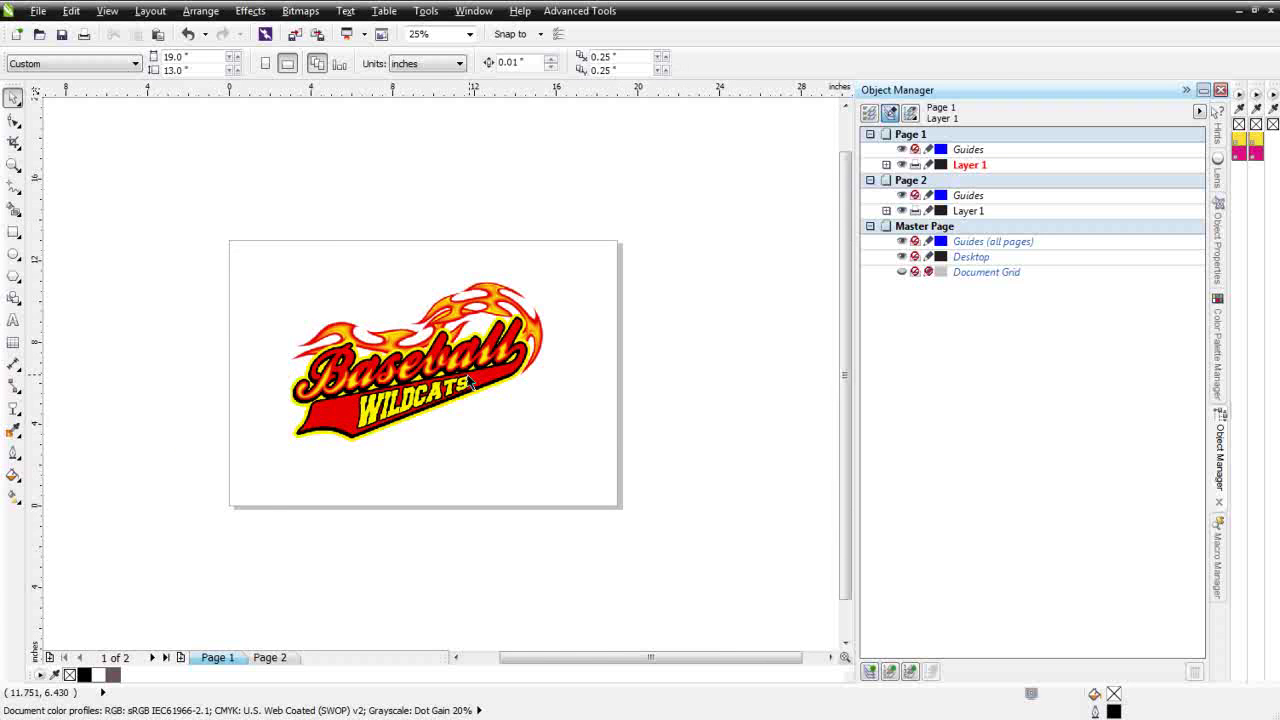
scroll(471, 381, "up", 12)
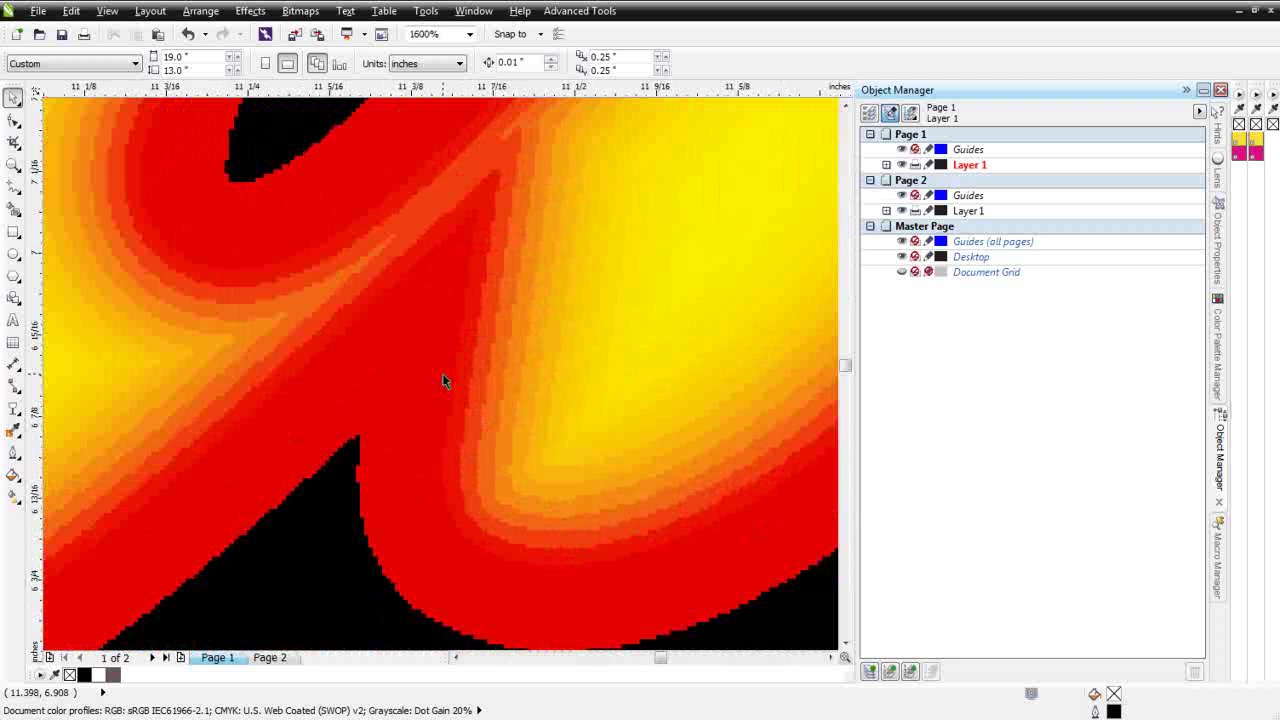
scroll(444, 380, "down", 2)
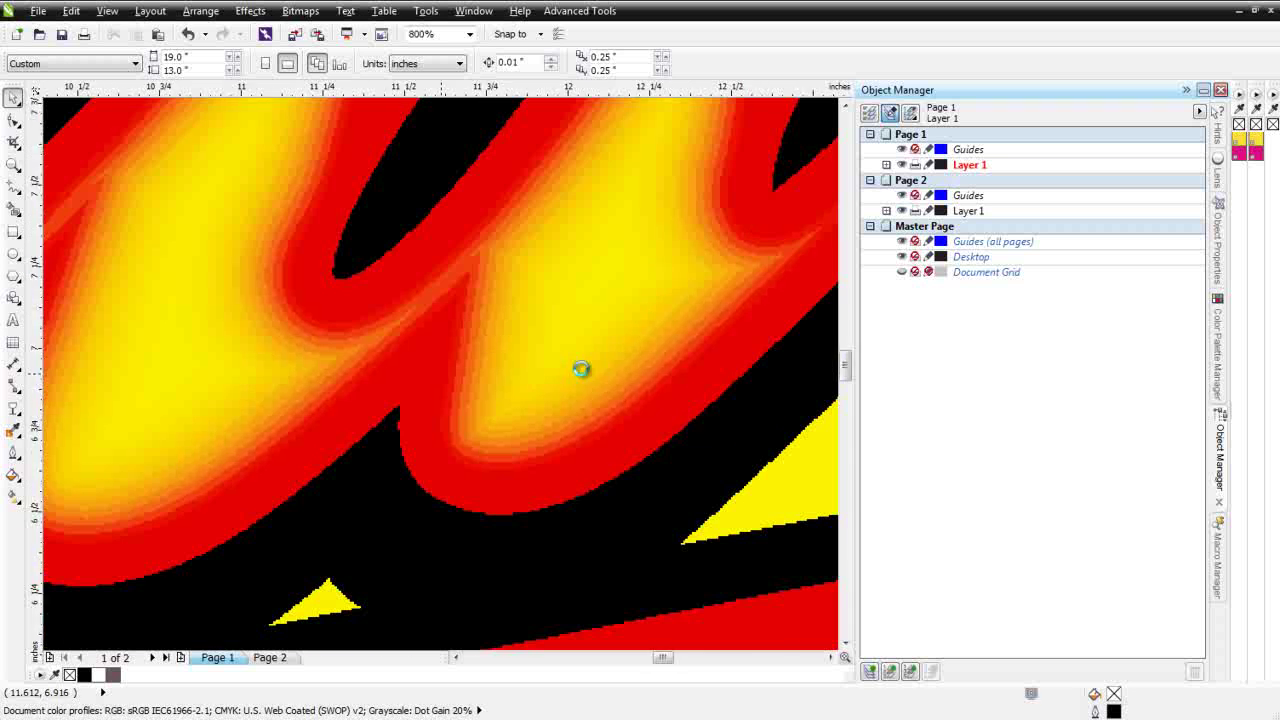
scroll(583, 366, "down", 4)
scroll(480, 372, "up", 1)
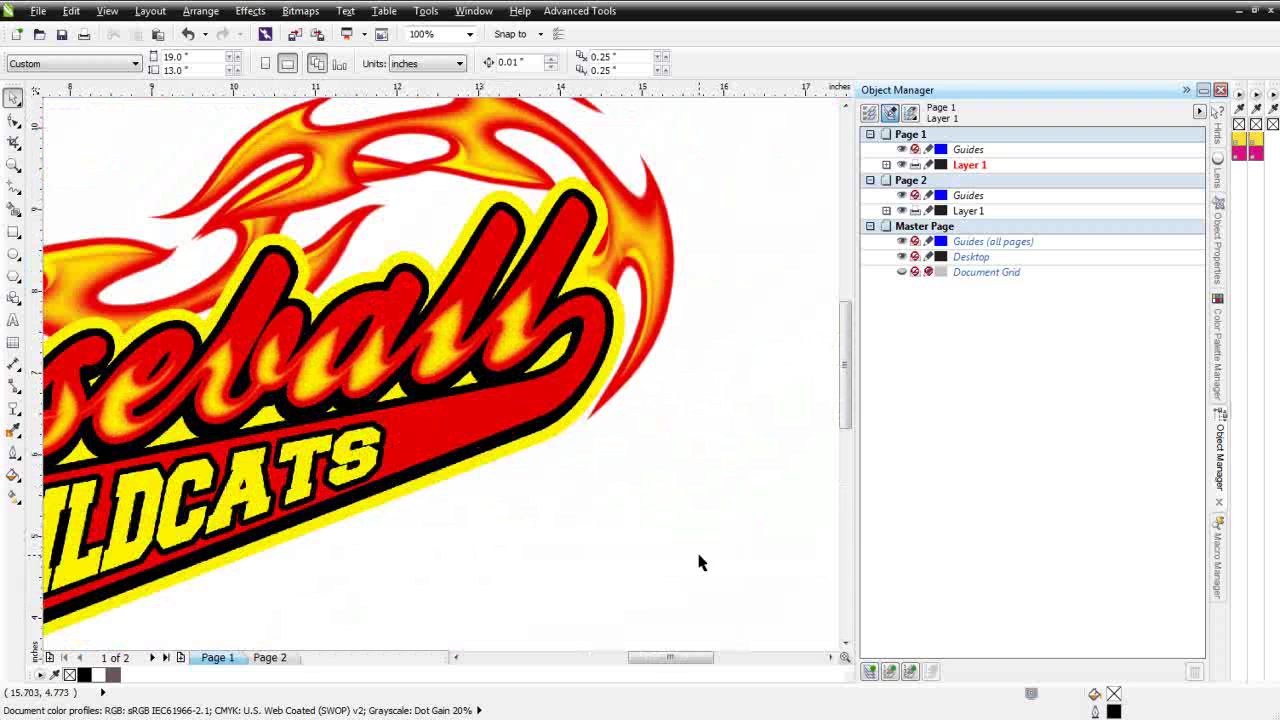
Pick SIMPLEPROCESS in the Macro Manager and select the Baseball Wildcats logo bitmap.
left_click(1221, 562)
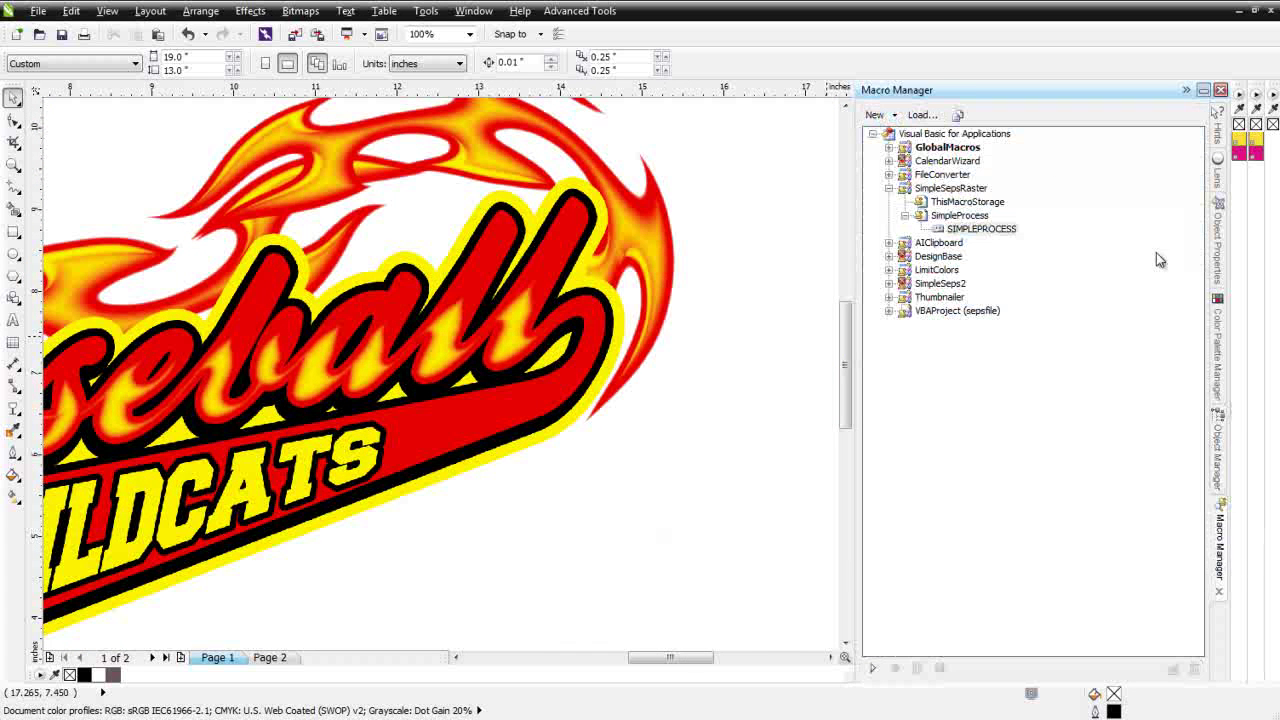
left_click(946, 236)
left_click(680, 368)
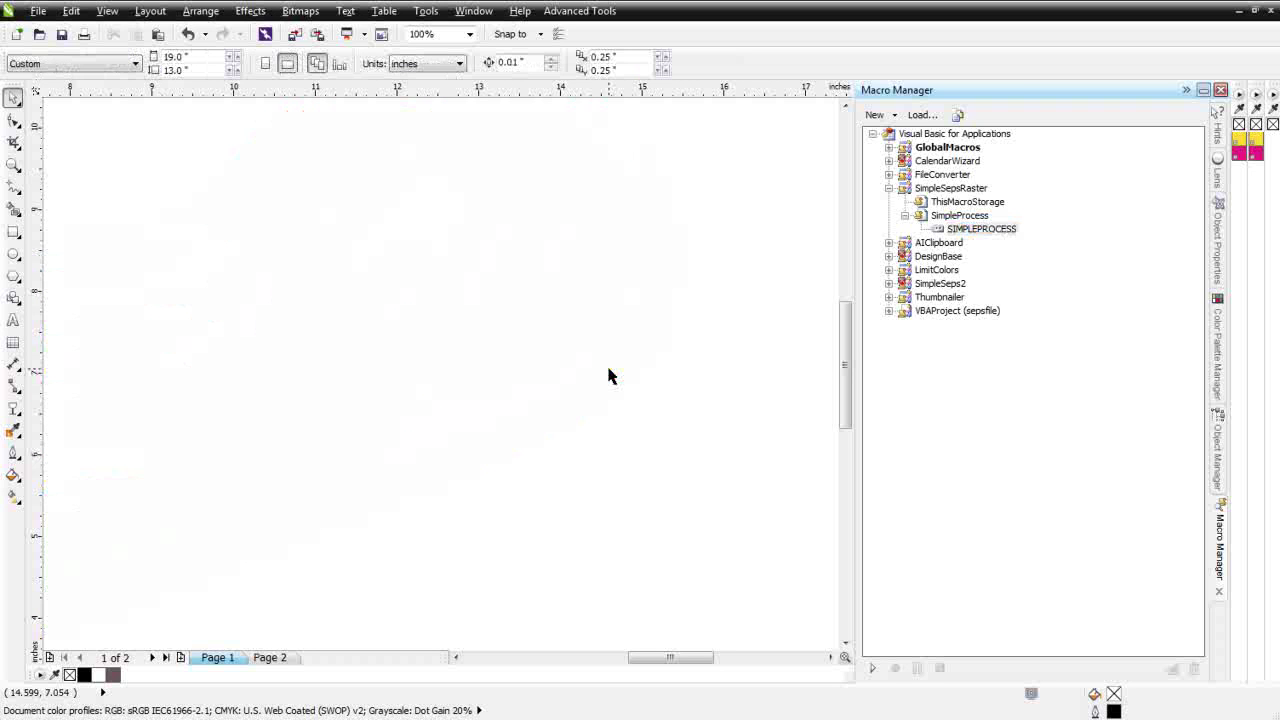
key("F3")
key("F3")
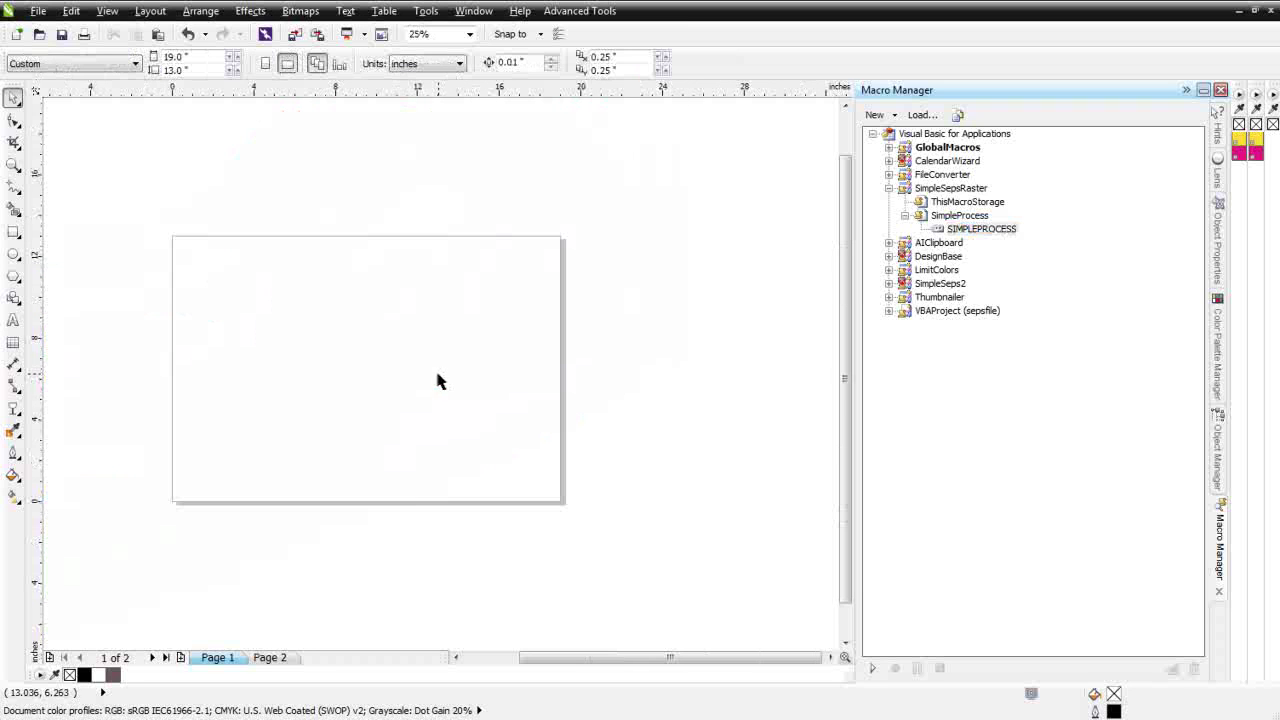
scroll(340, 395, "up", 1)
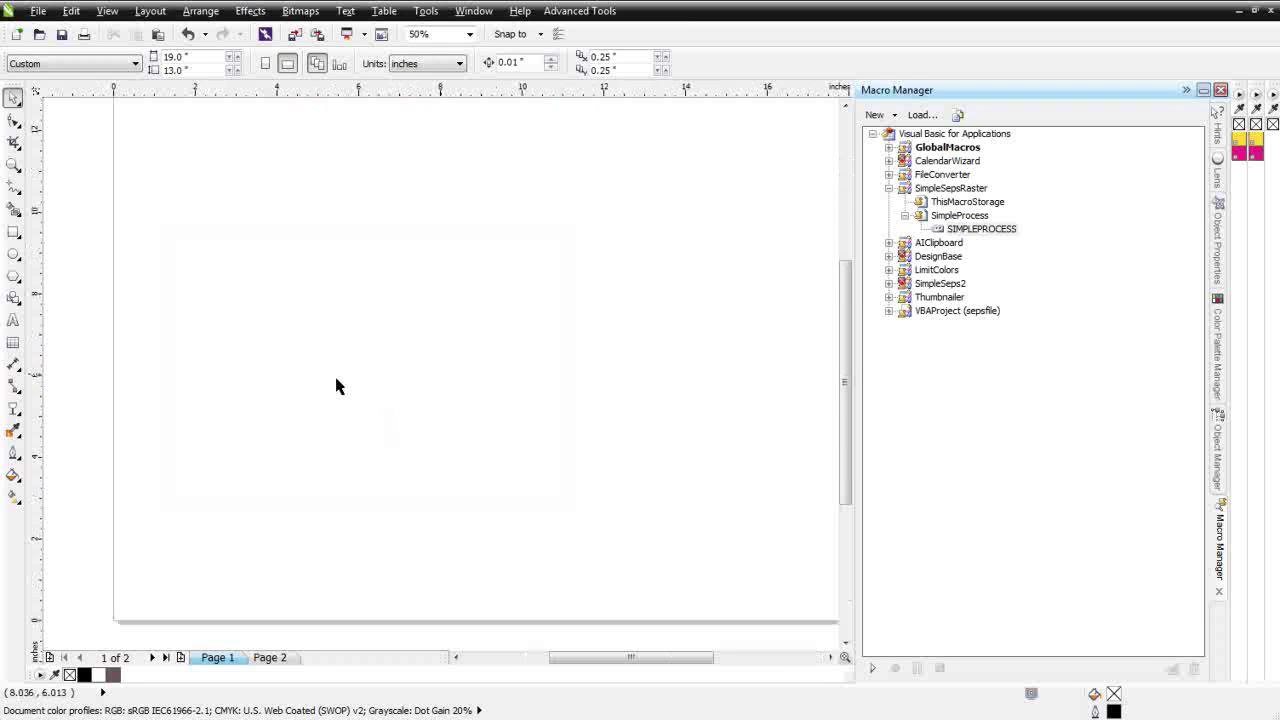
left_click(1220, 456)
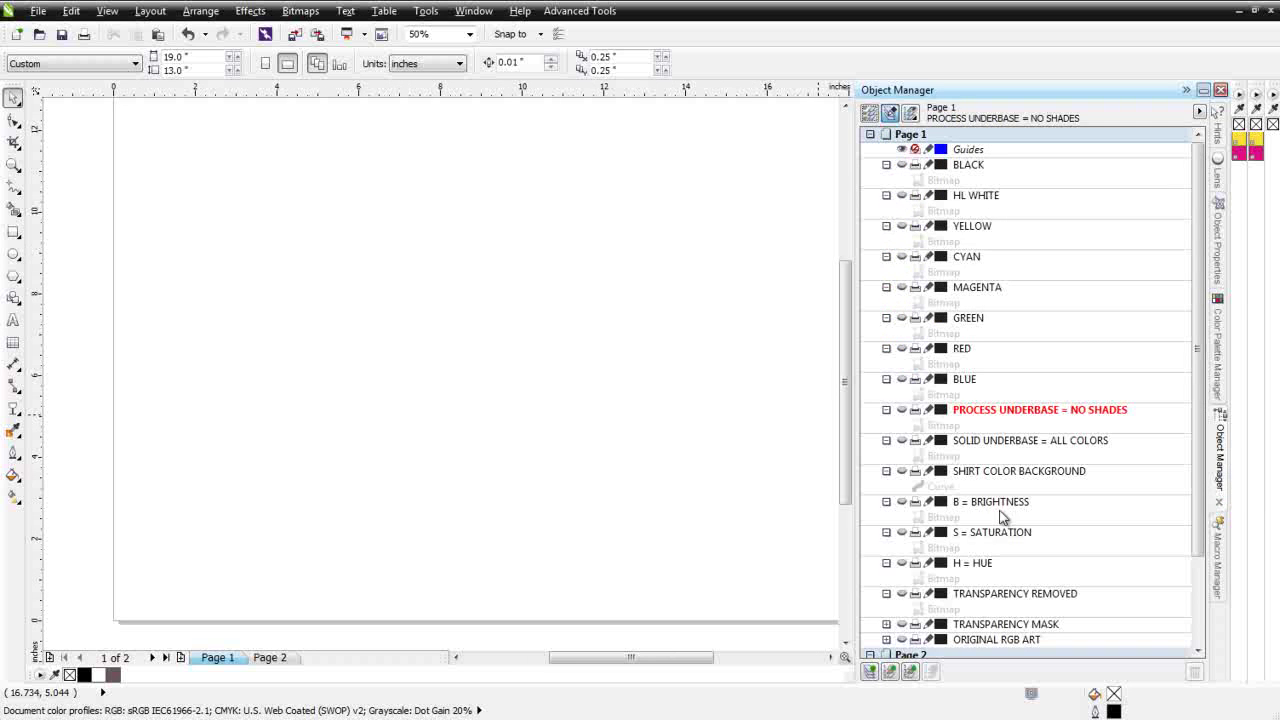
left_click(901, 227)
left_click(901, 349)
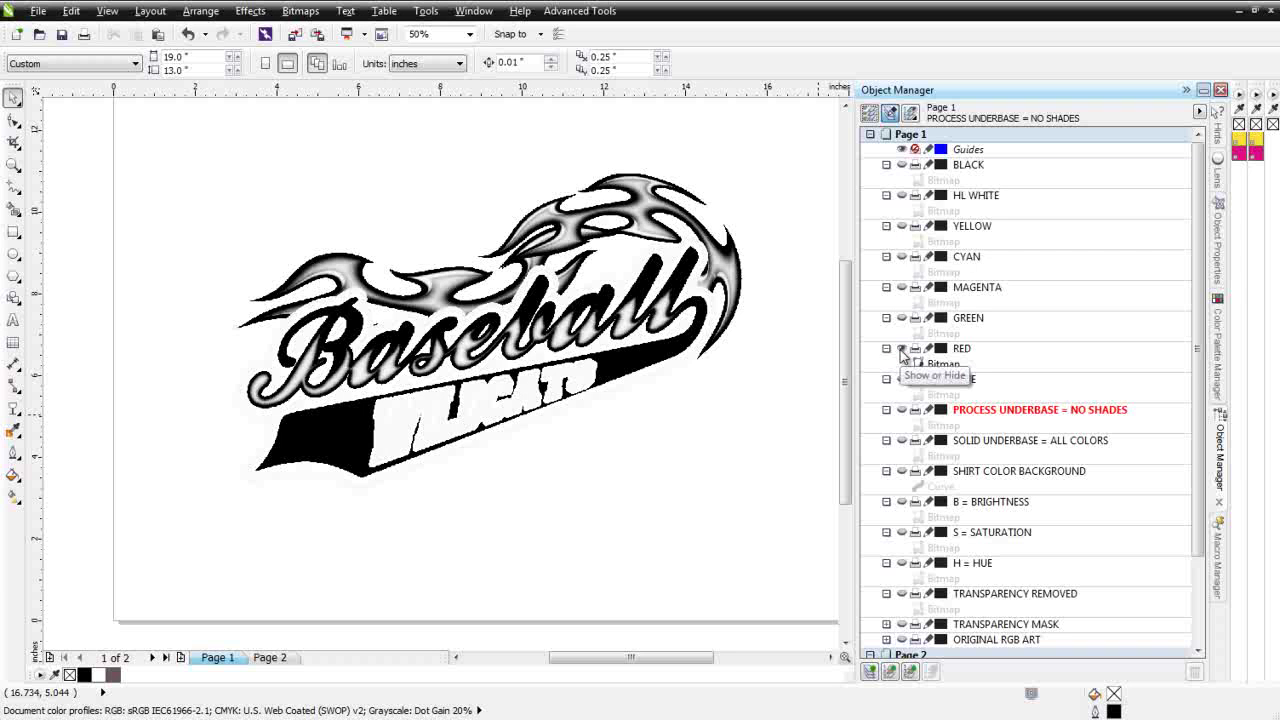
left_click(905, 165)
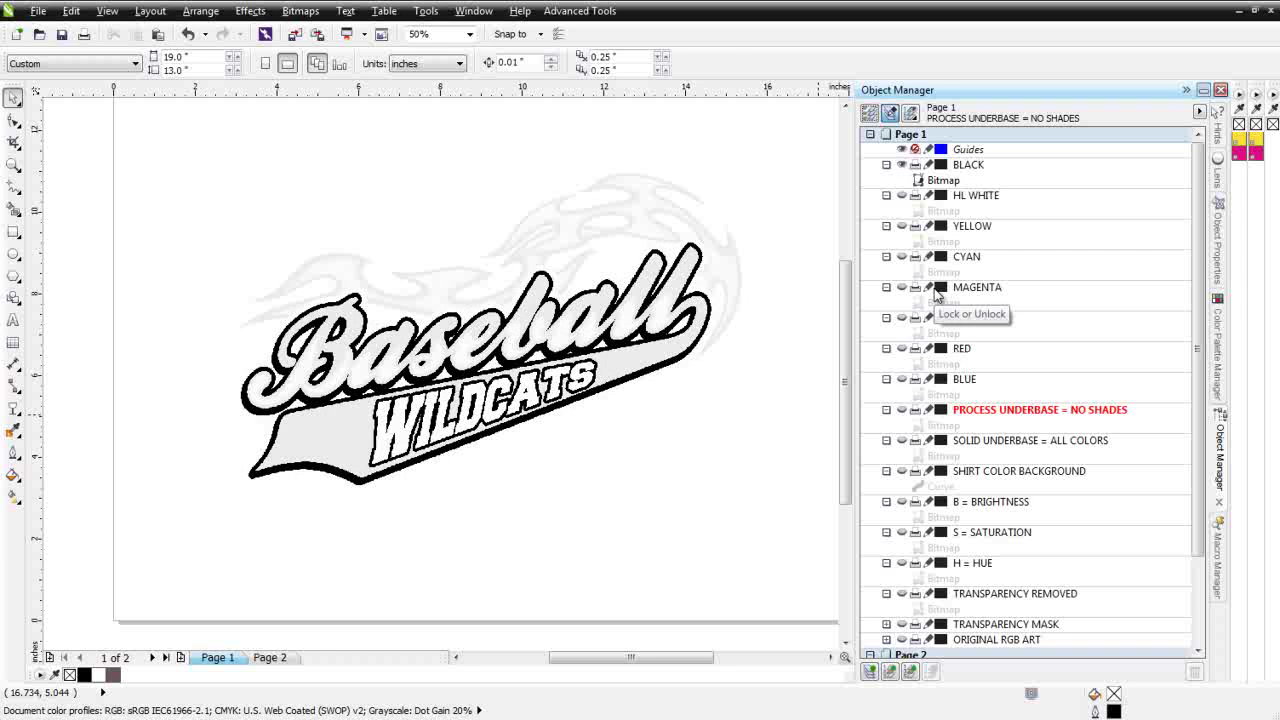
left_click(603, 355)
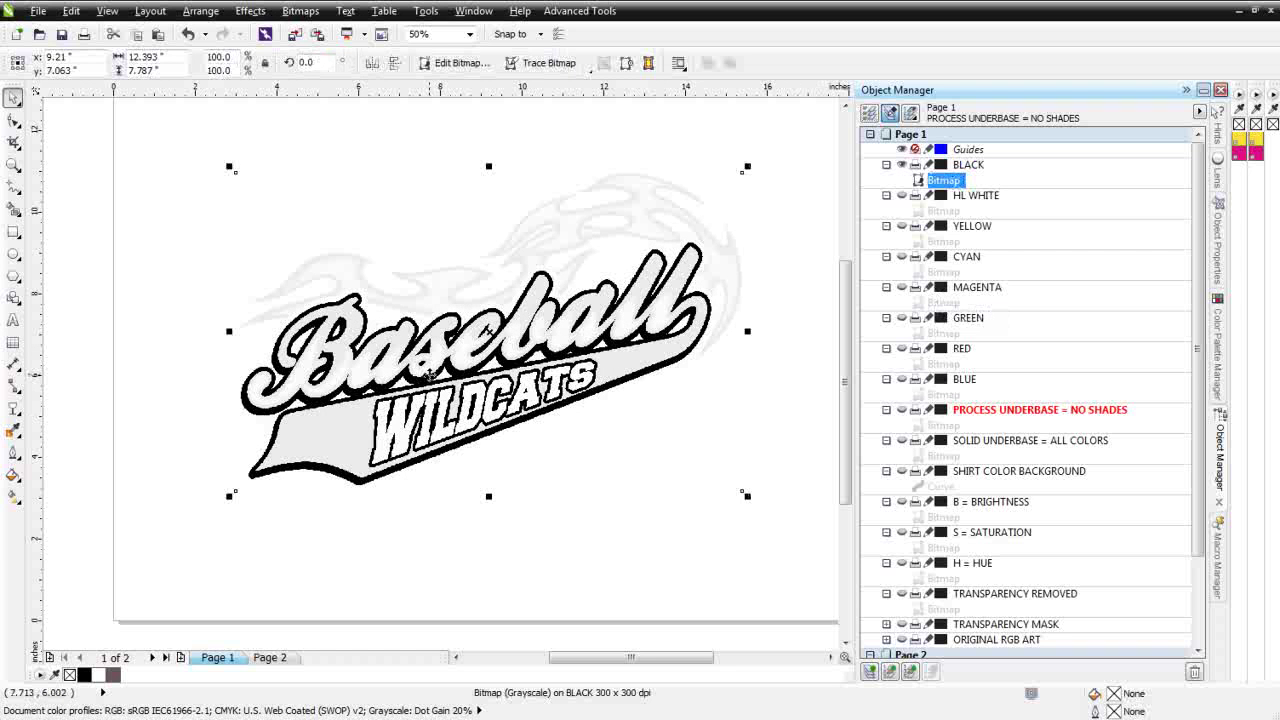
scroll(430, 375, "up", 2)
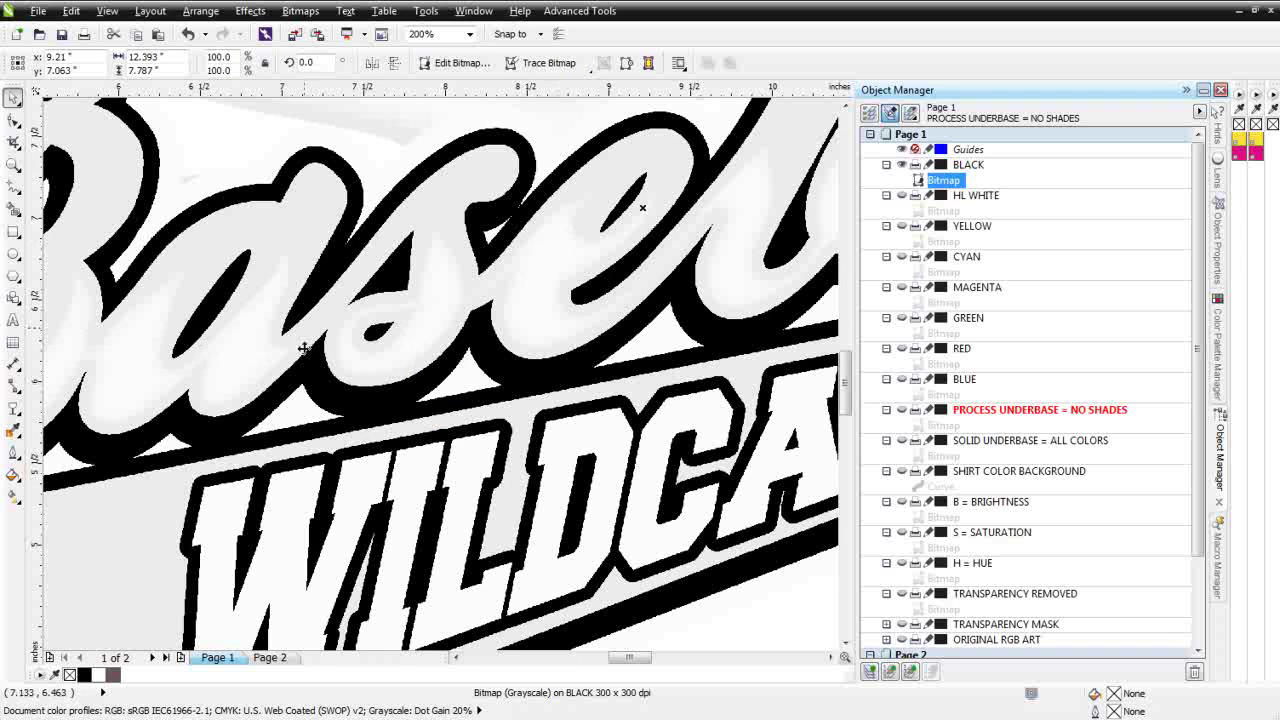
scroll(586, 432, "down", 1)
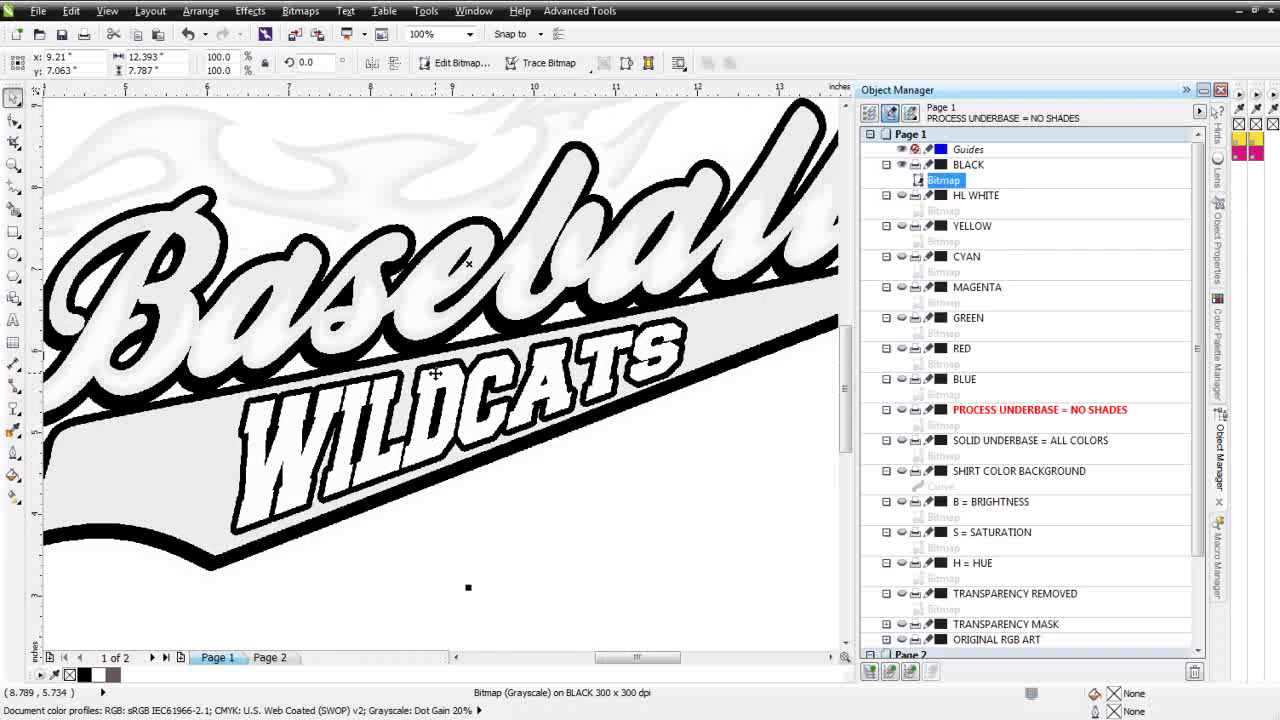
Convert the BLACK plate bitmap to 1-bit Black and White using the Line Art method.
left_click(304, 12)
mouse_move(340, 232)
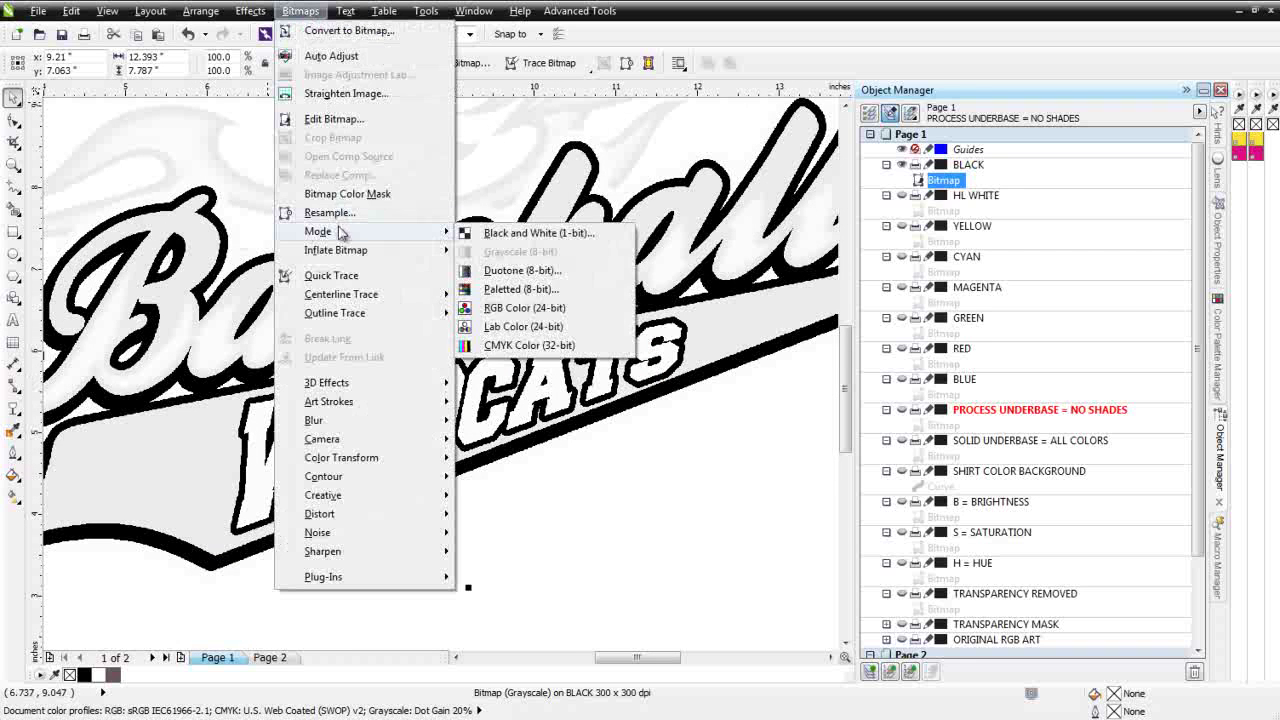
left_click(565, 235)
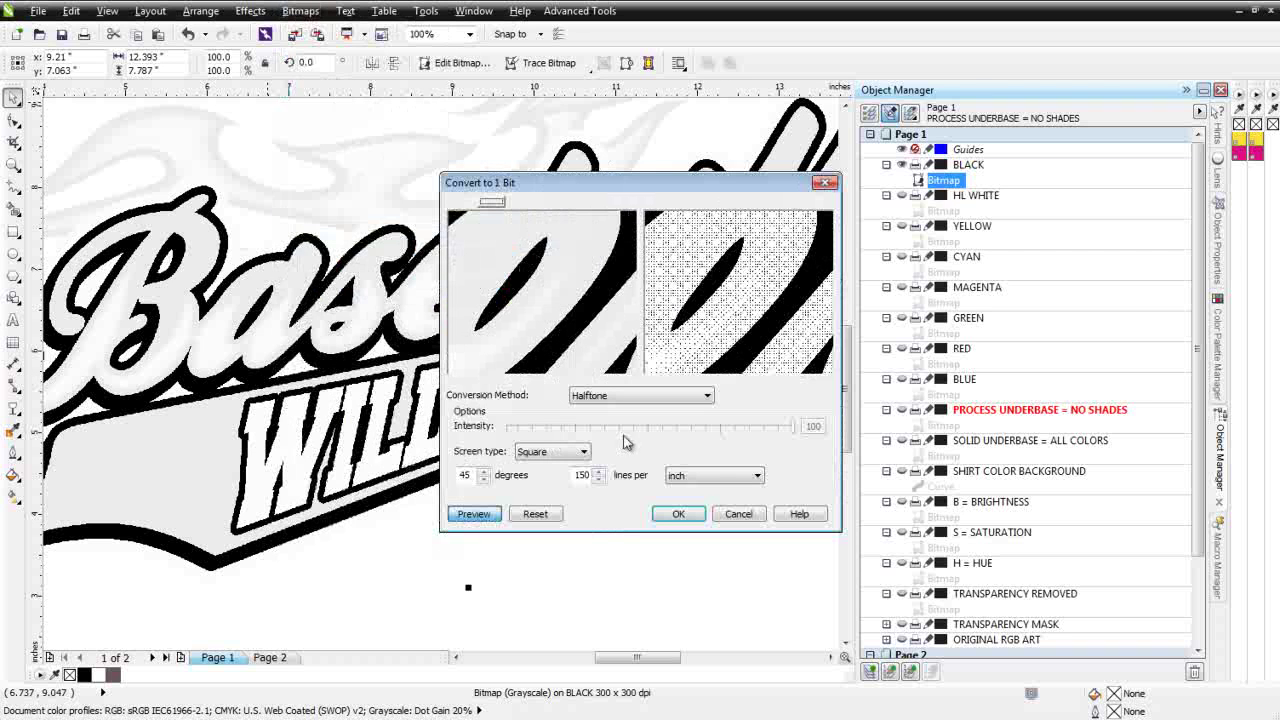
left_click(706, 396)
left_click(700, 418)
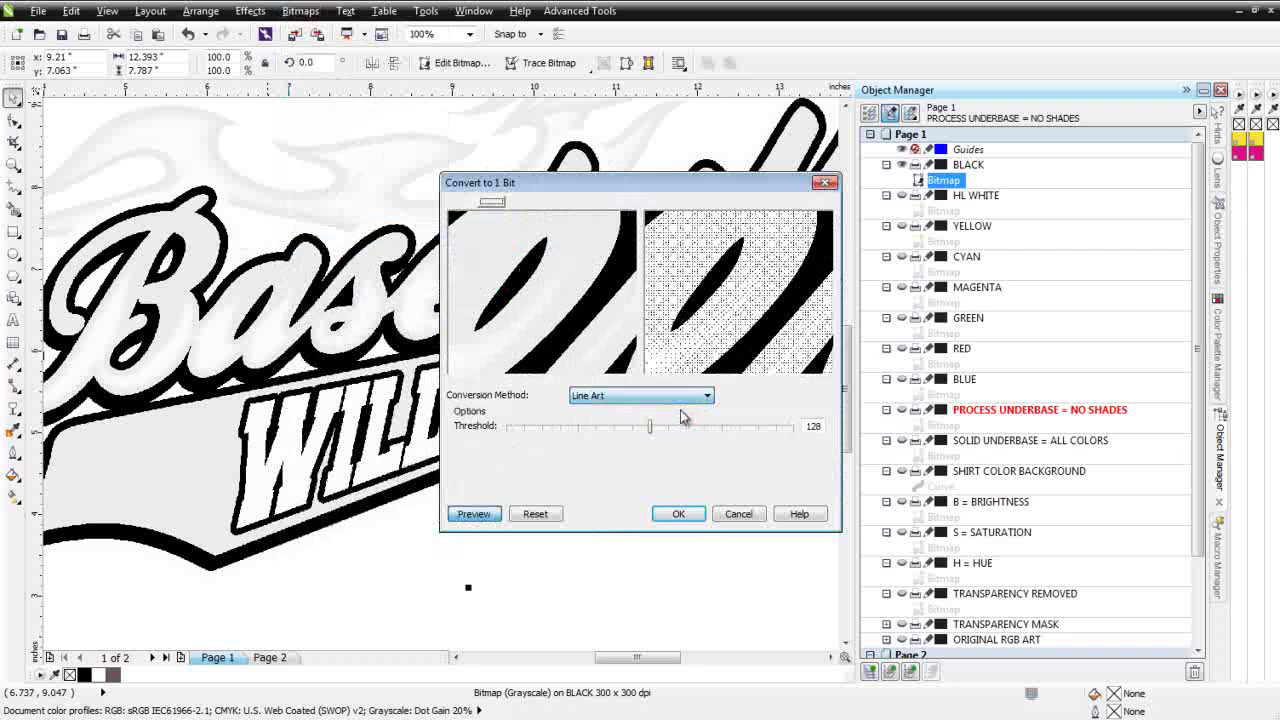
left_click(679, 512)
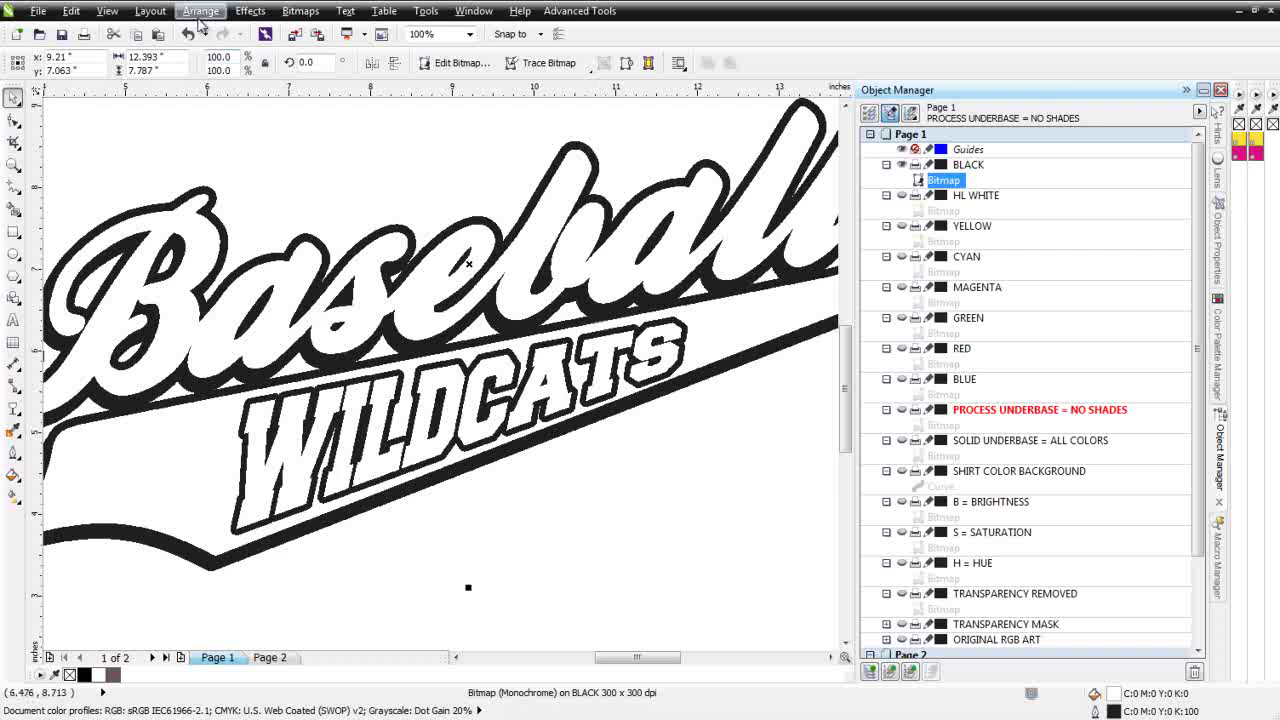
Create a new 13 x 19 in landscape document and paste the monochrome BLACK plate into it.
left_click(16, 34)
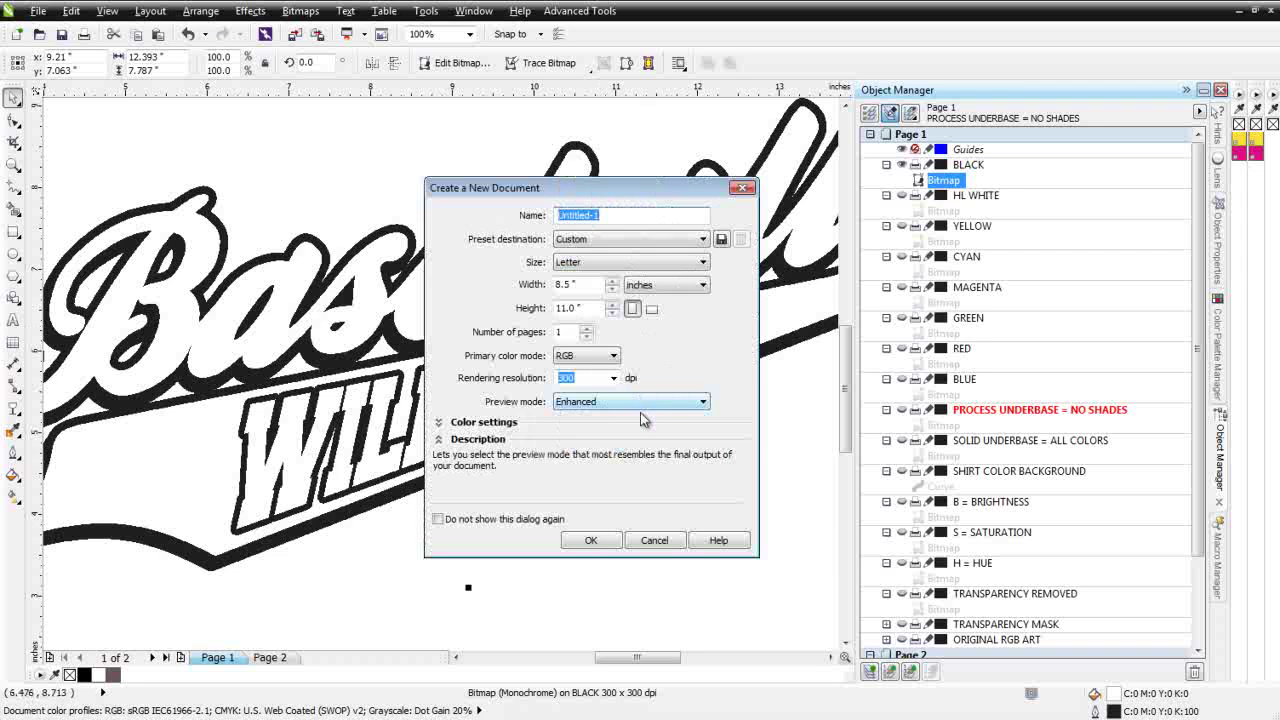
left_click(602, 545)
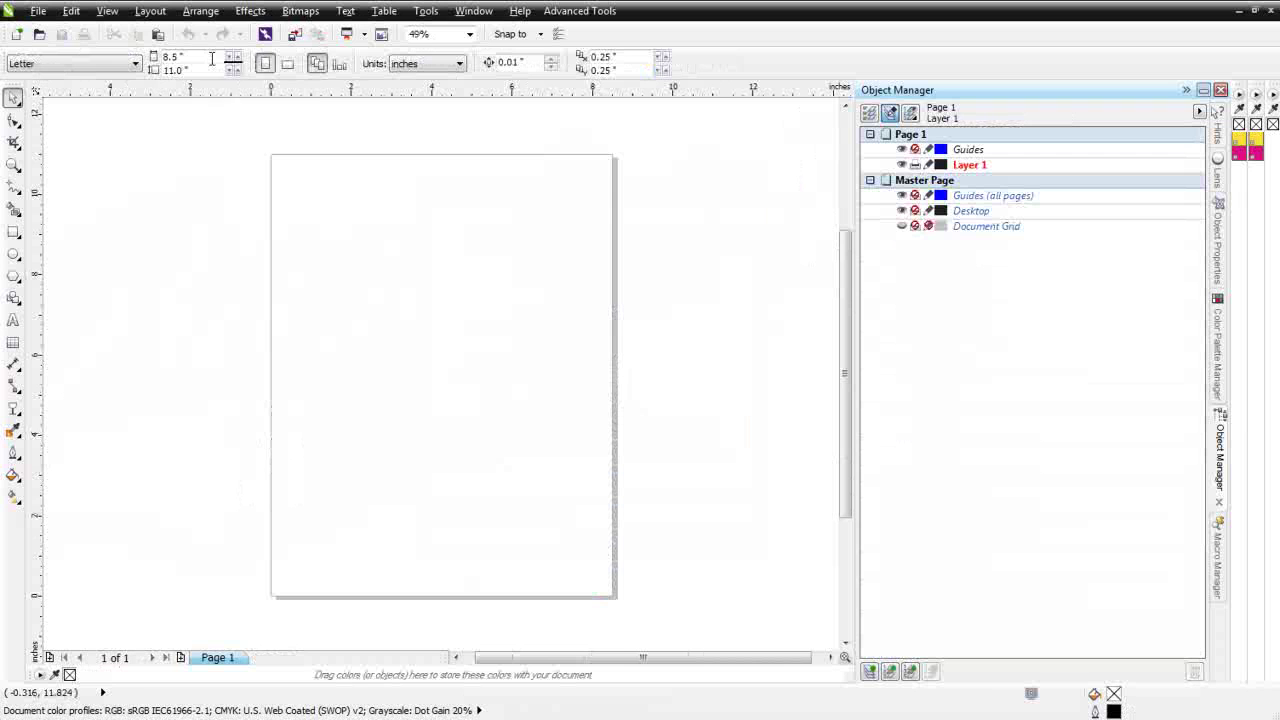
left_click(188, 56)
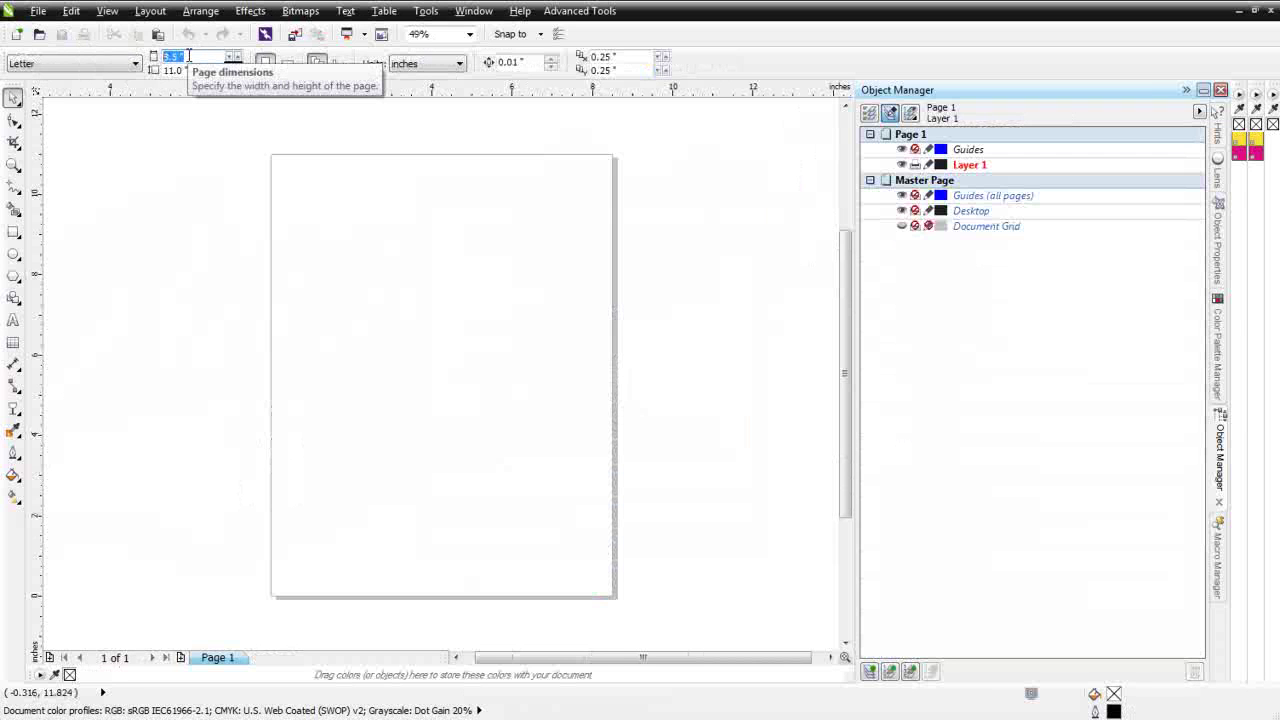
type("13.")
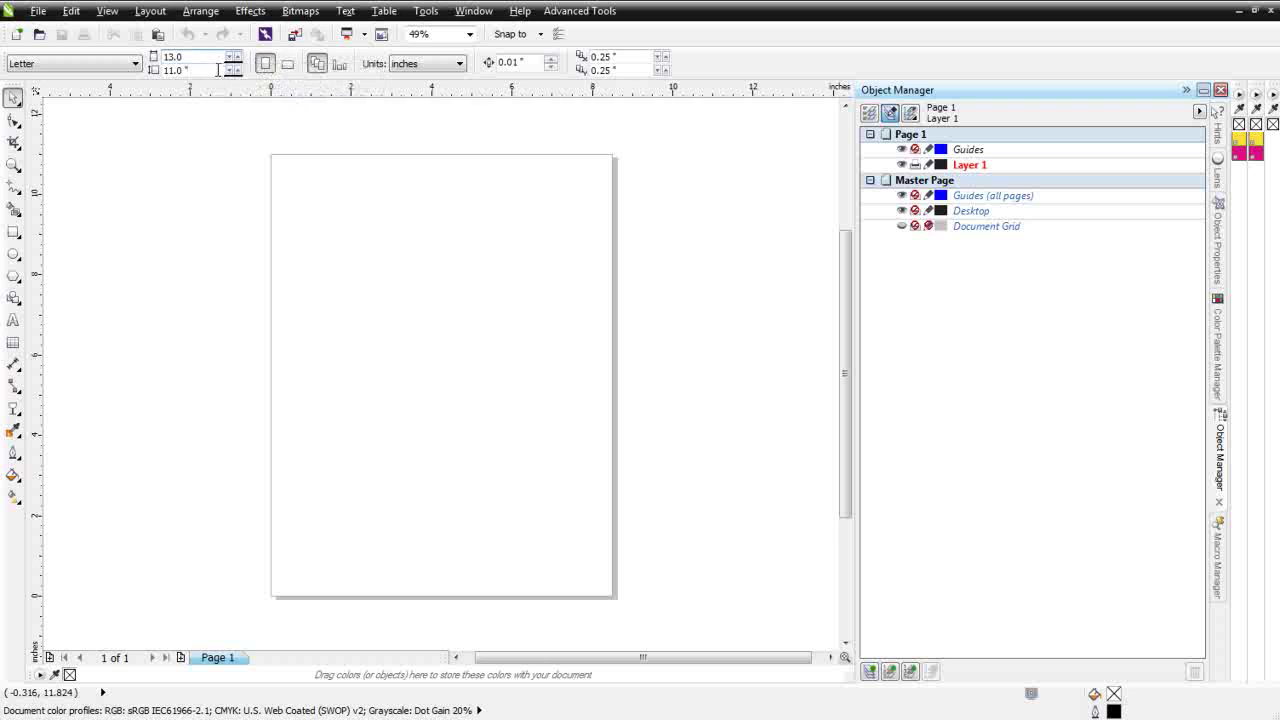
key("Tab")
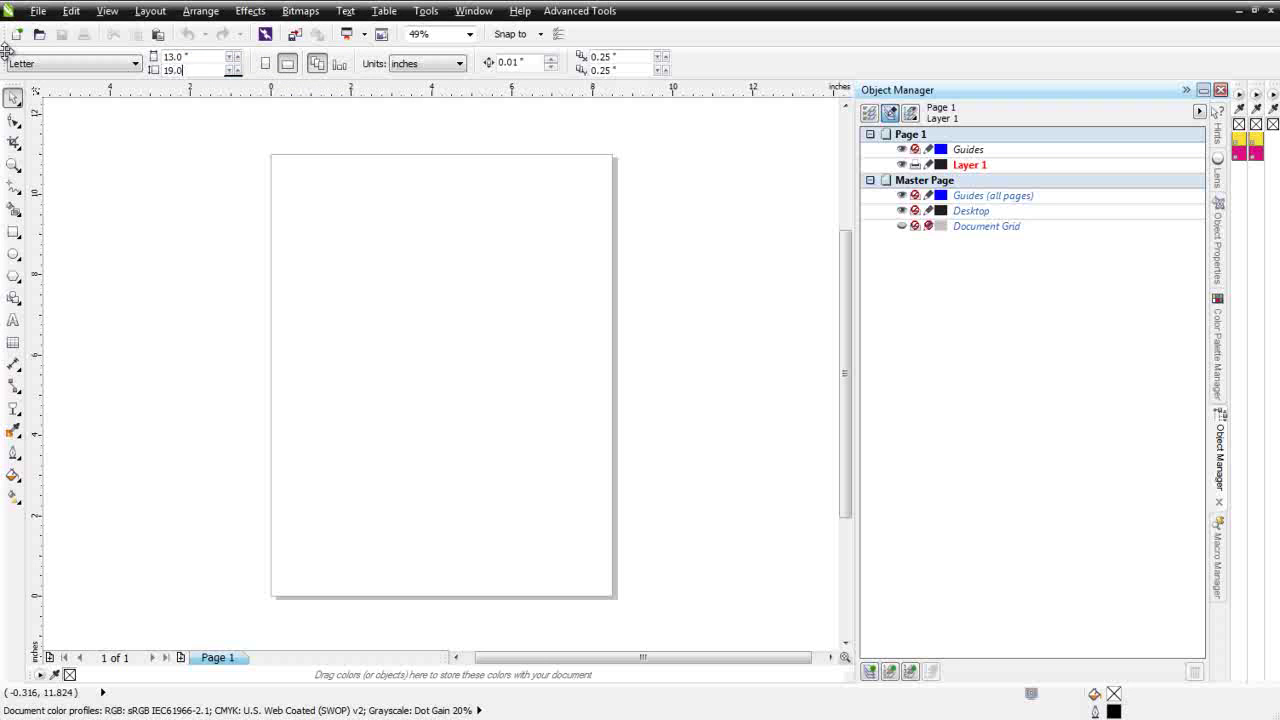
type("19.0")
key("Return")
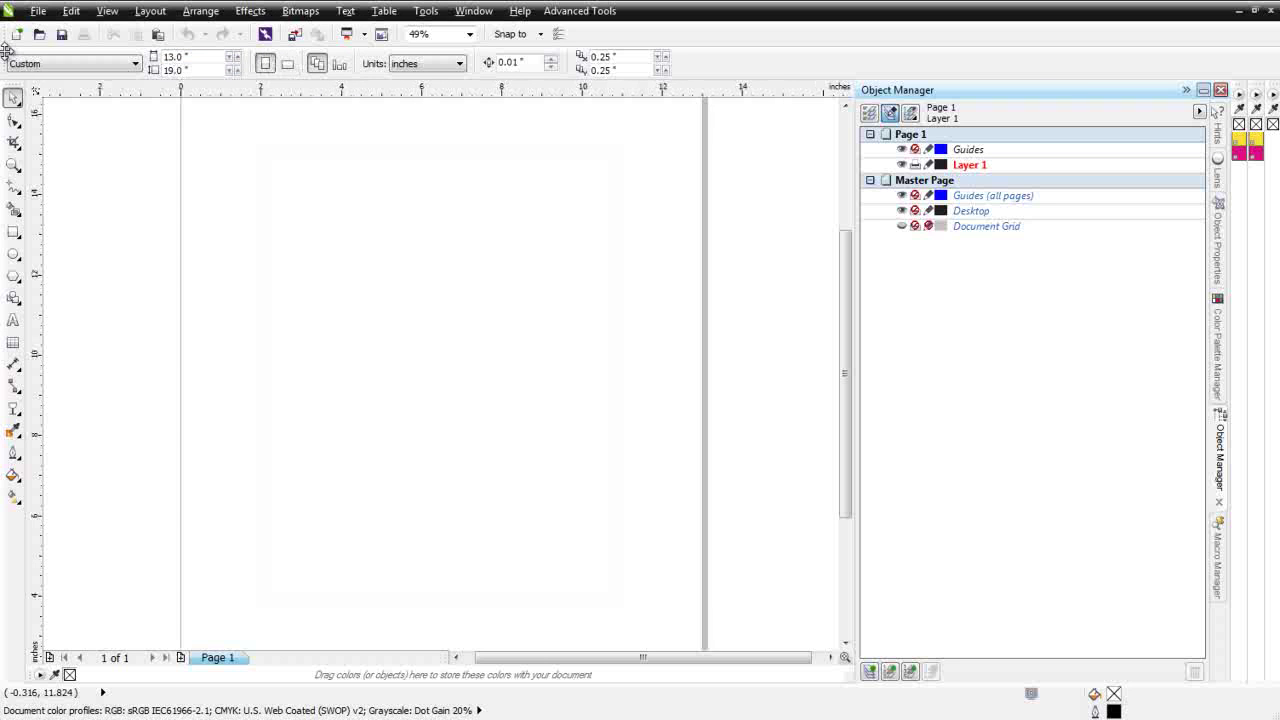
left_click(287, 63)
left_click(158, 35)
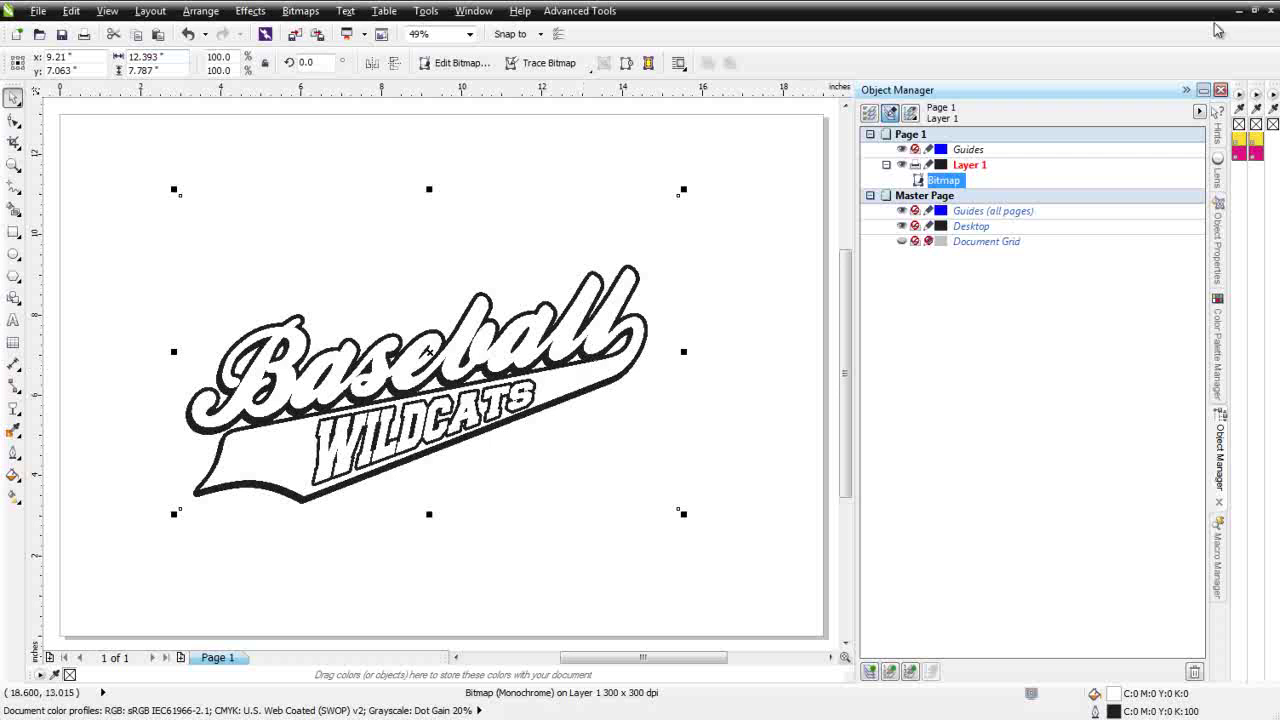
Bring sepsfile.cdr back full size and make the RED layer visible.
left_click(1240, 12)
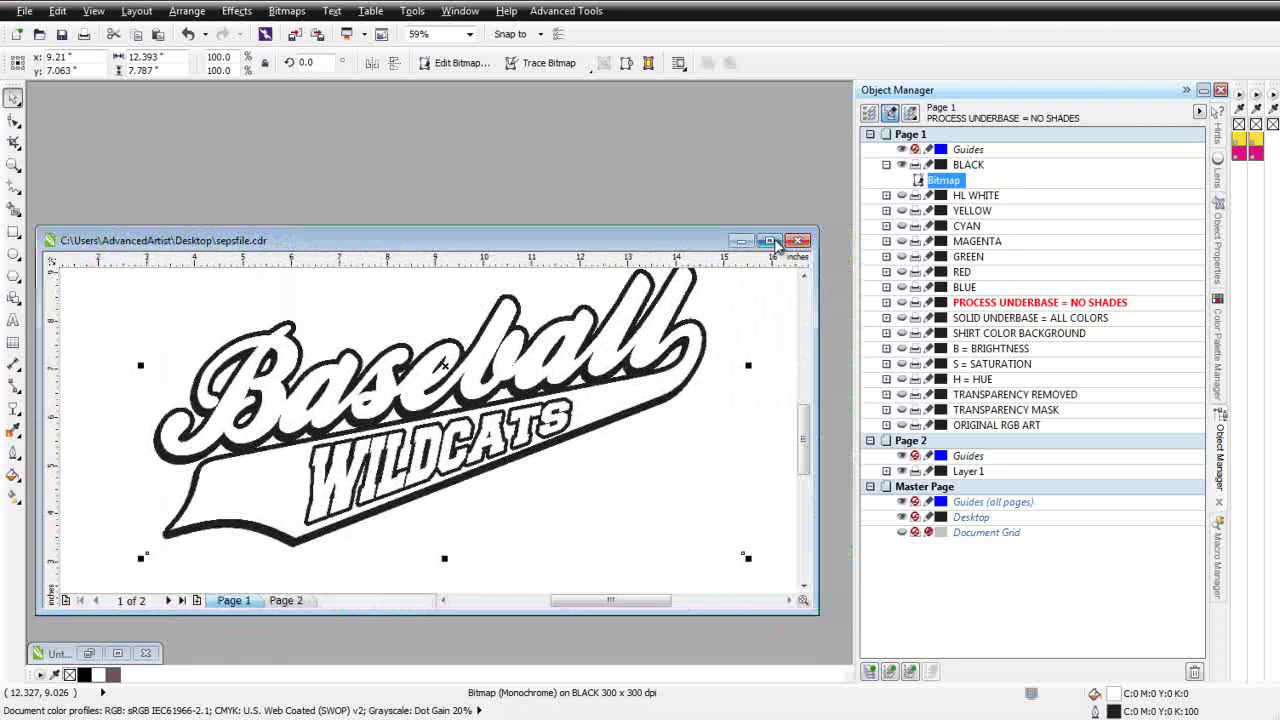
left_click(810, 246)
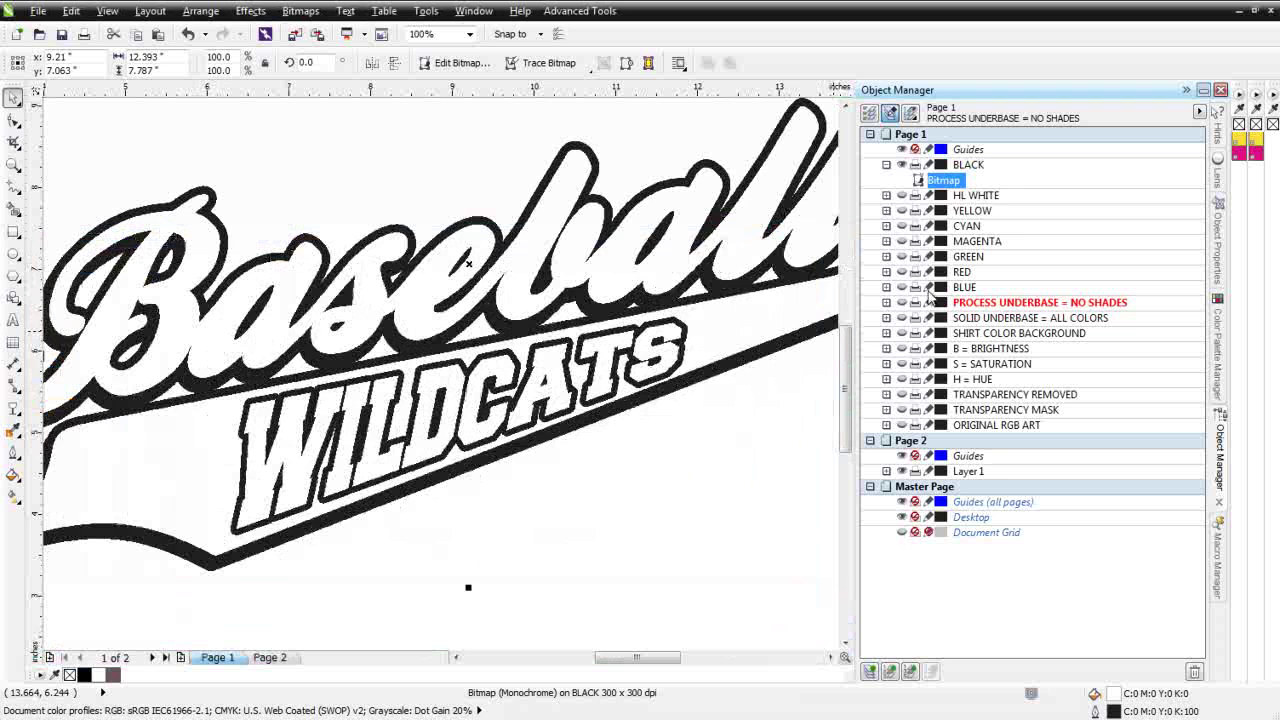
left_click(902, 272)
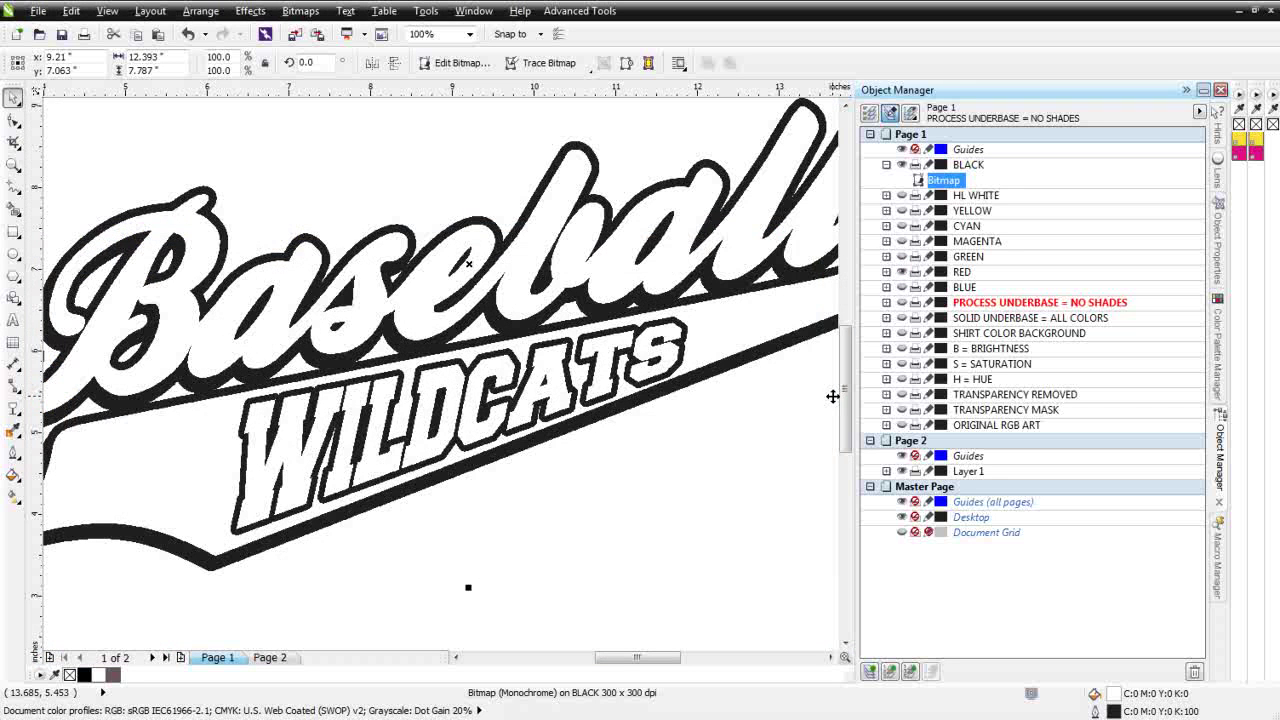
Hide the BLACK layer and paste the RED plate bitmap into the untitled document.
left_click(965, 288)
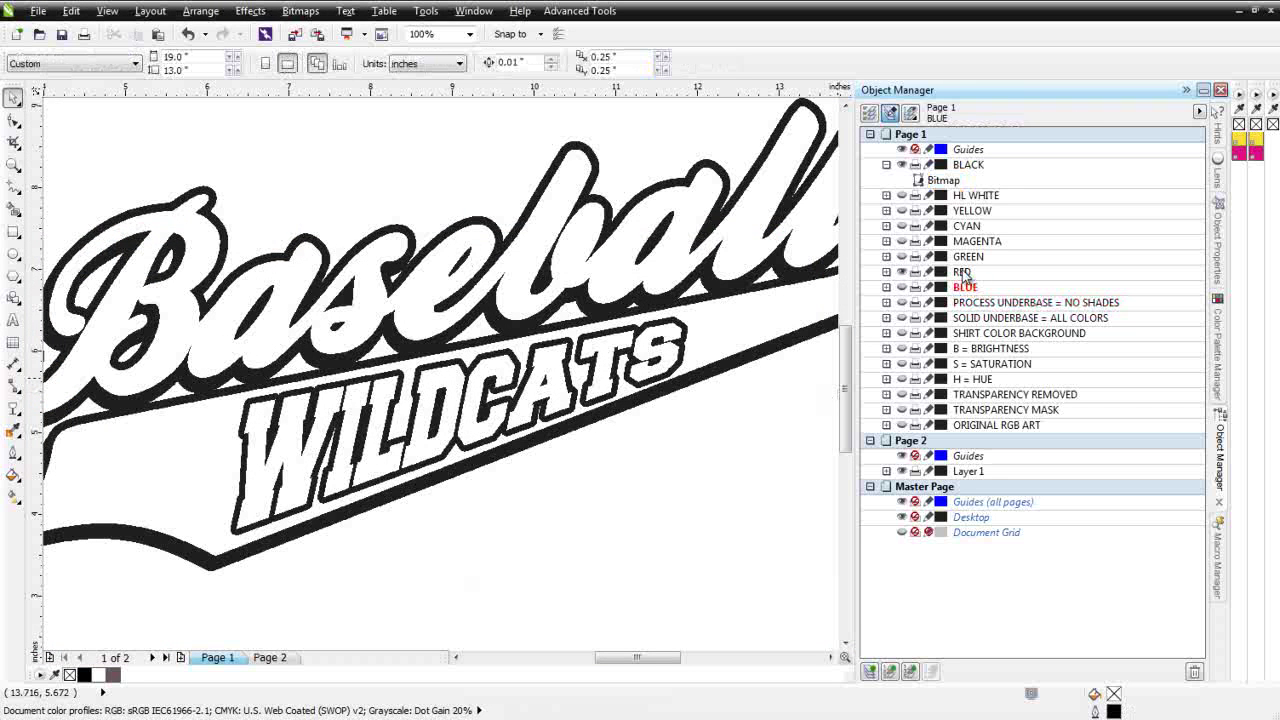
left_click(962, 272)
left_click(902, 164)
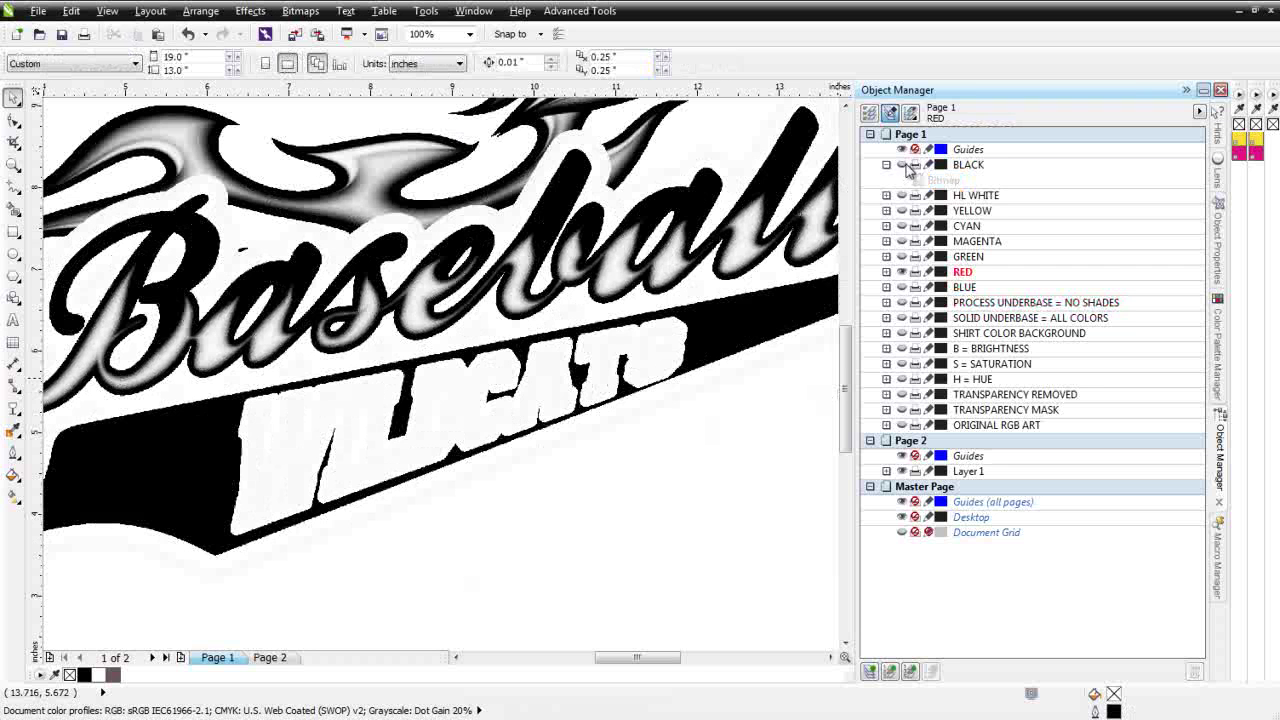
left_click(699, 313)
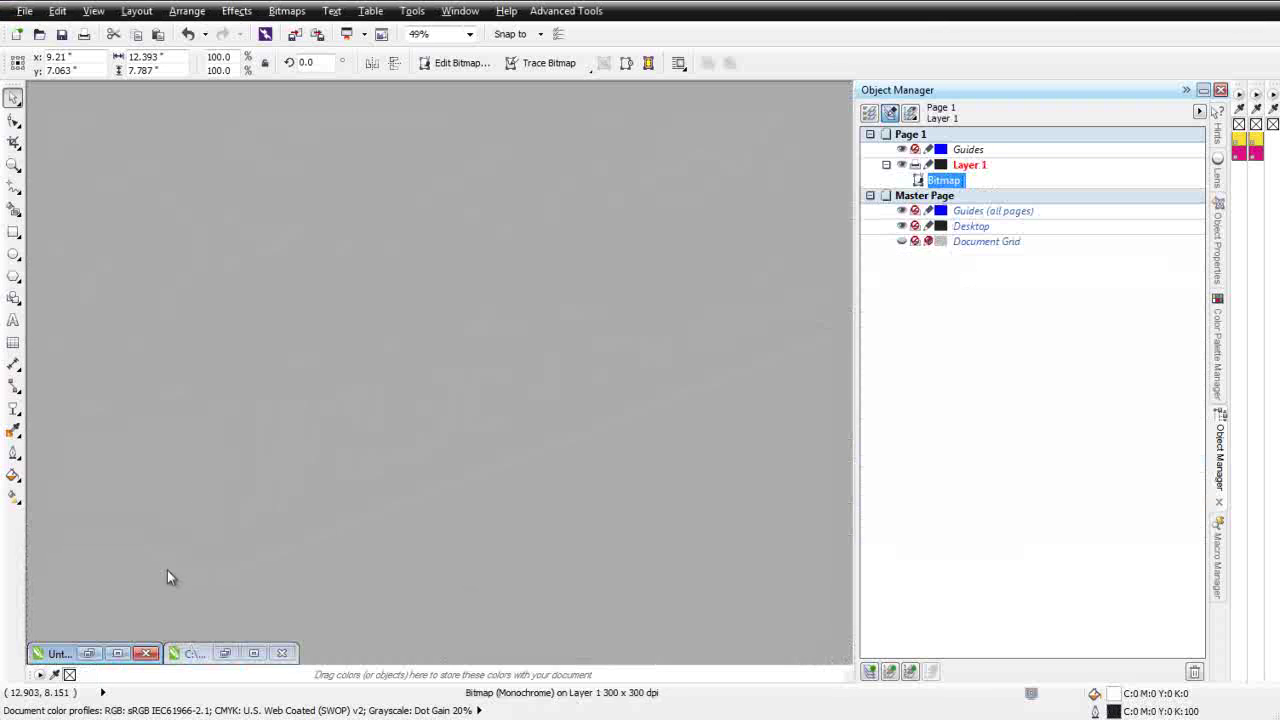
left_click(119, 652)
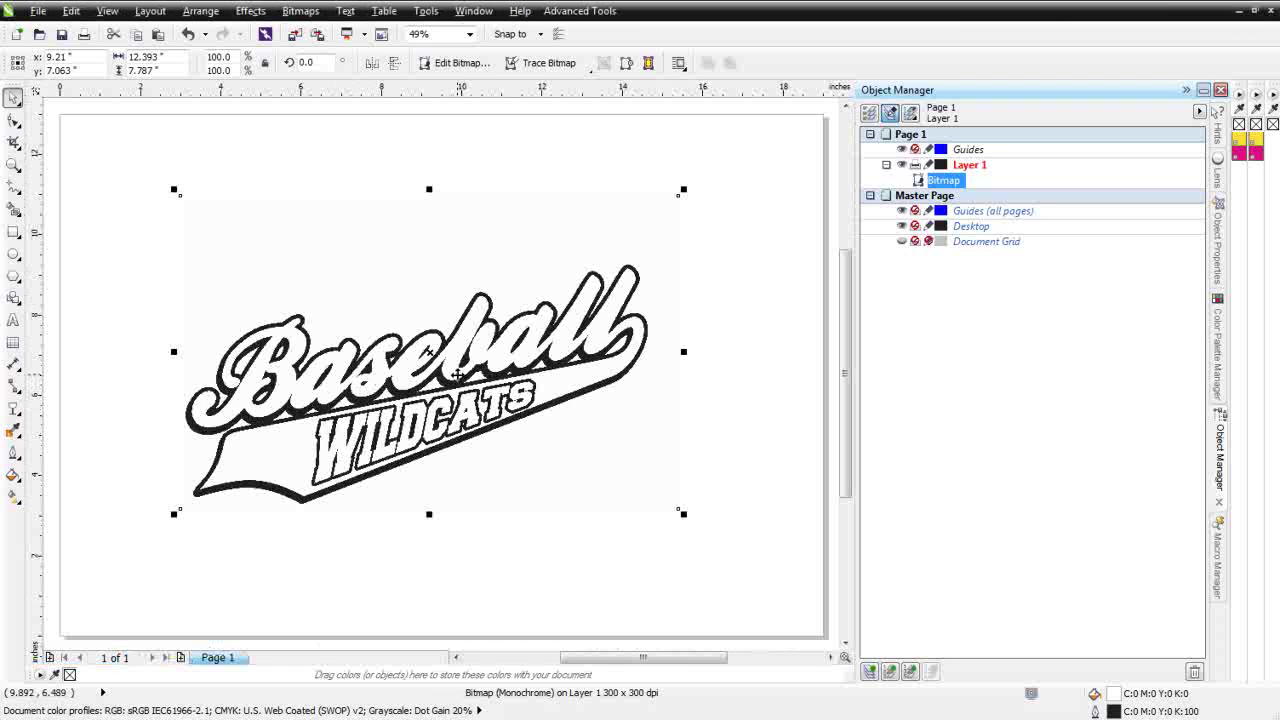
key("ctrl+v")
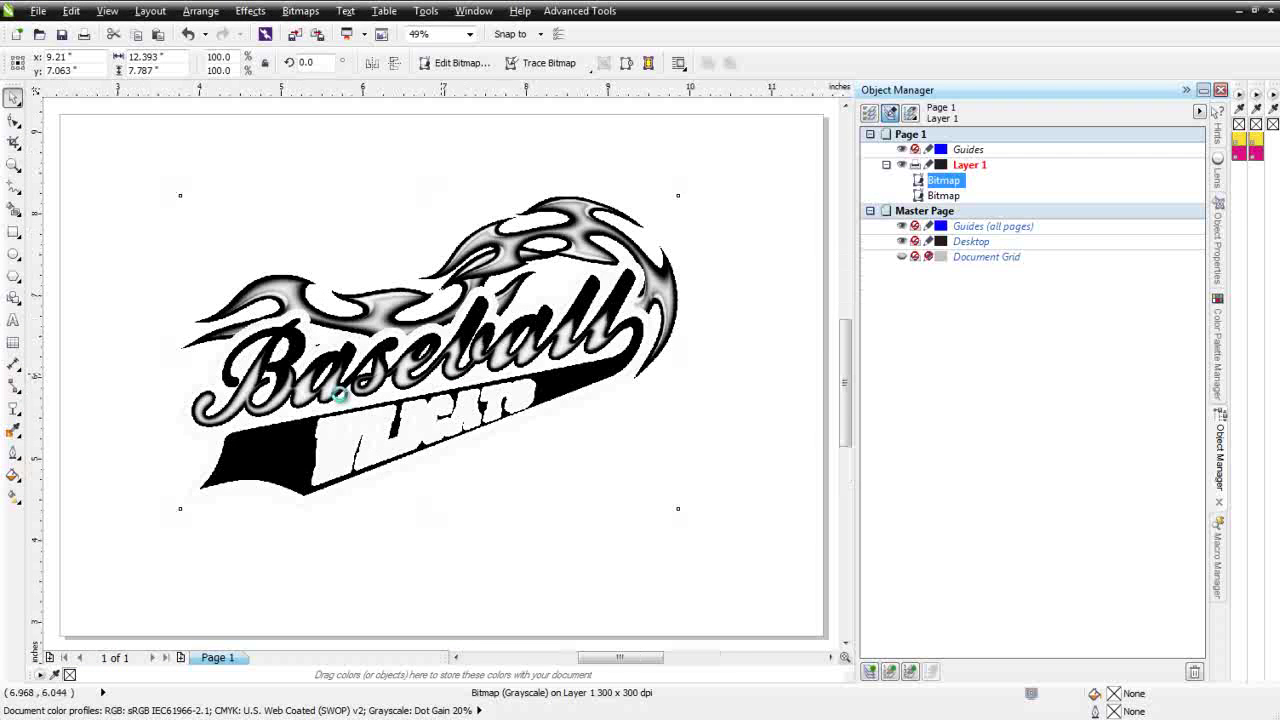
scroll(340, 394, "up", 2)
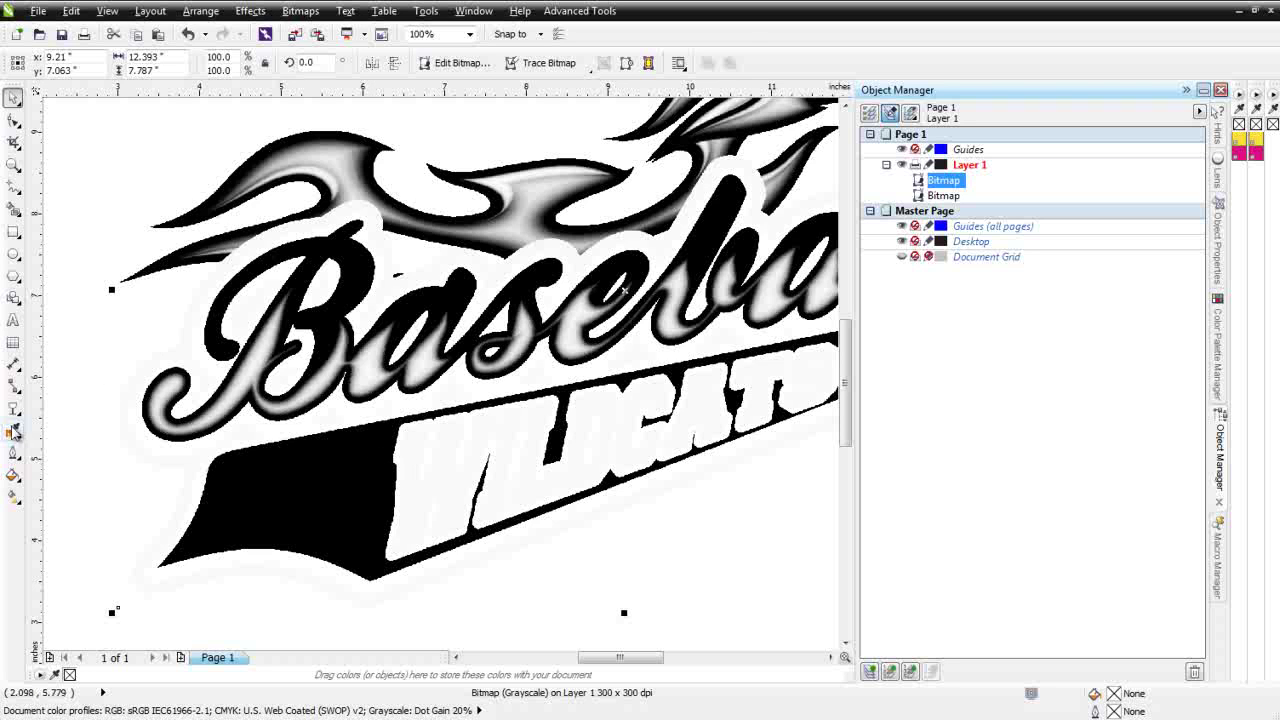
Remove the grayscale RED plate from Page 1.
left_click(13, 430)
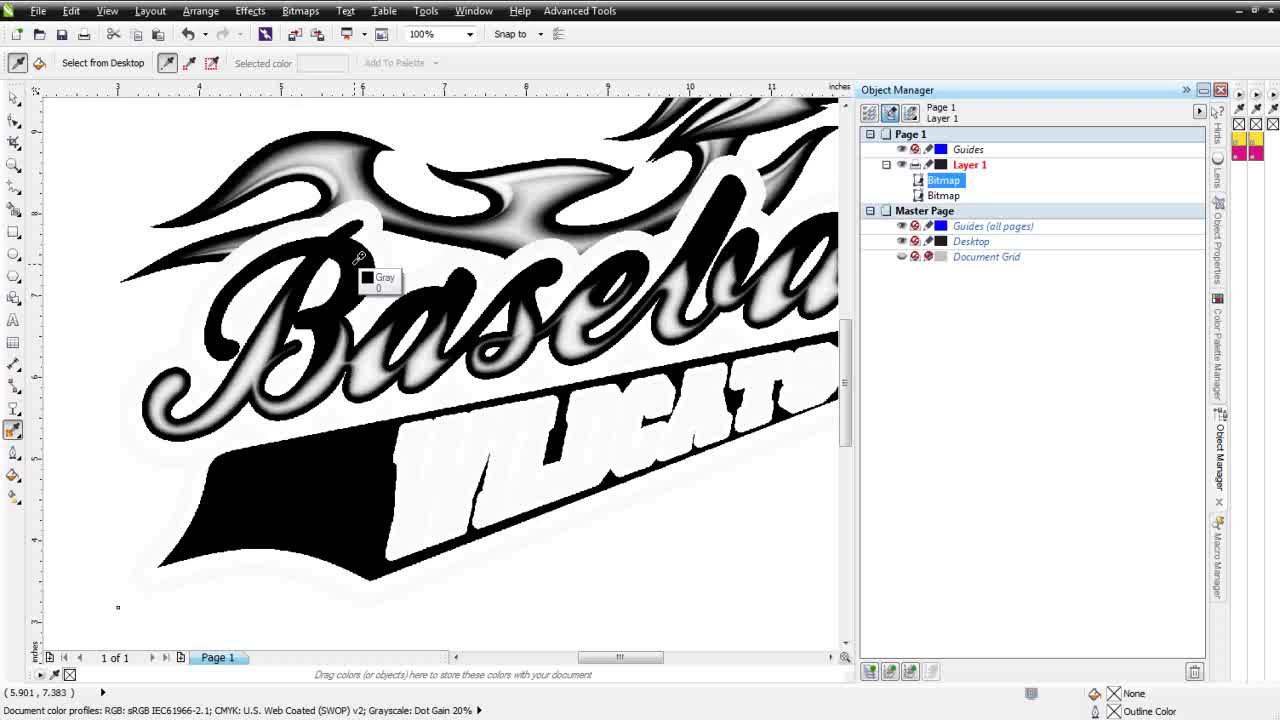
left_click(13, 97)
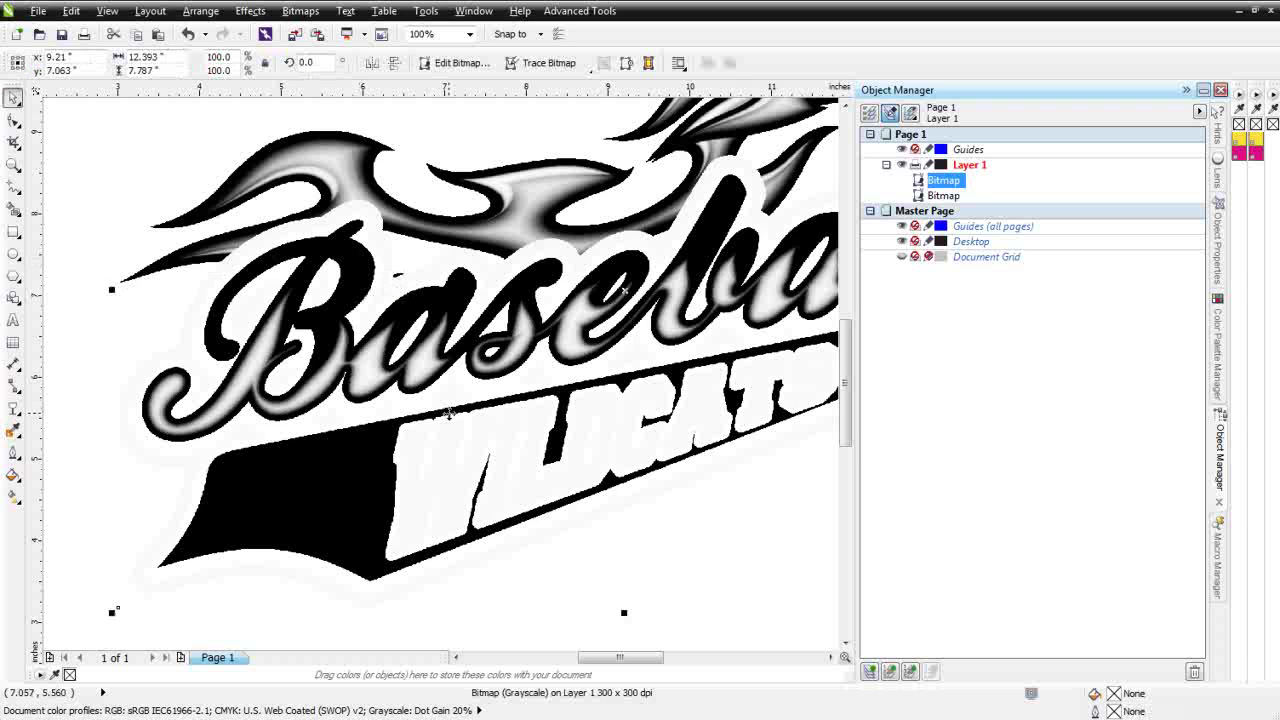
key("Delete")
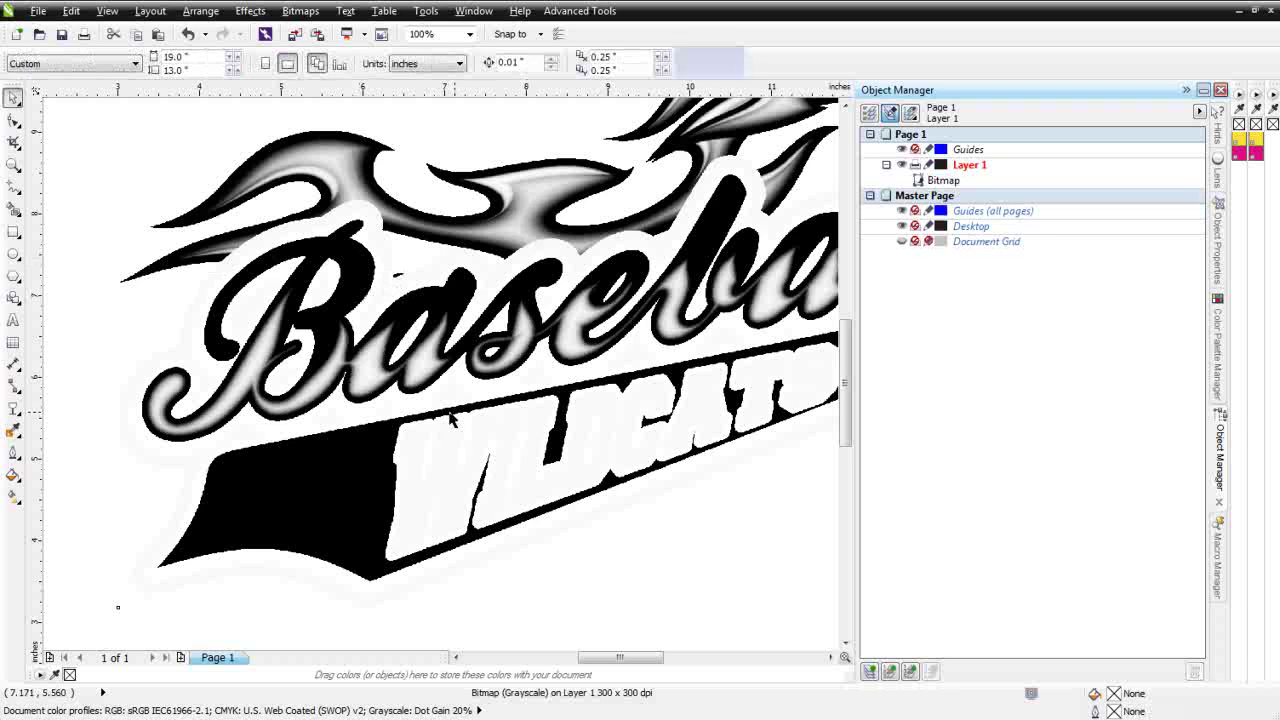
Insert a Page 2 after Page 1 and paste the grayscale RED plate onto it.
right_click(230, 660)
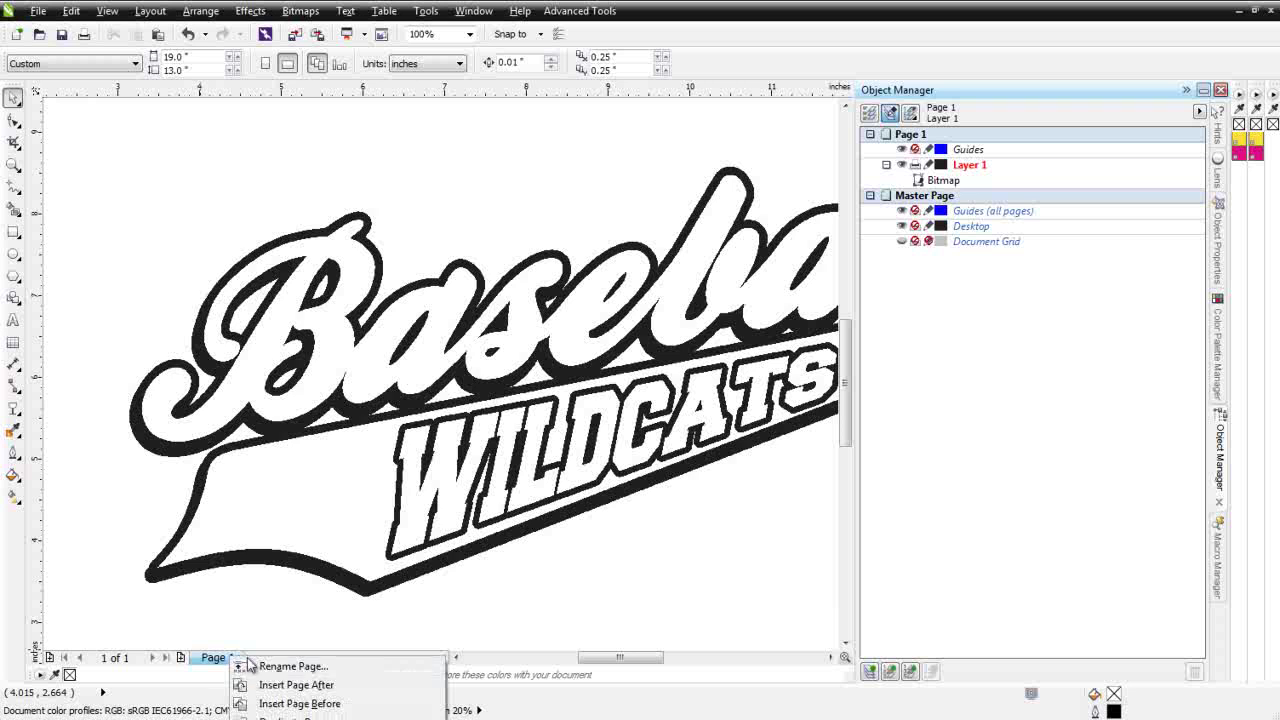
left_click(323, 684)
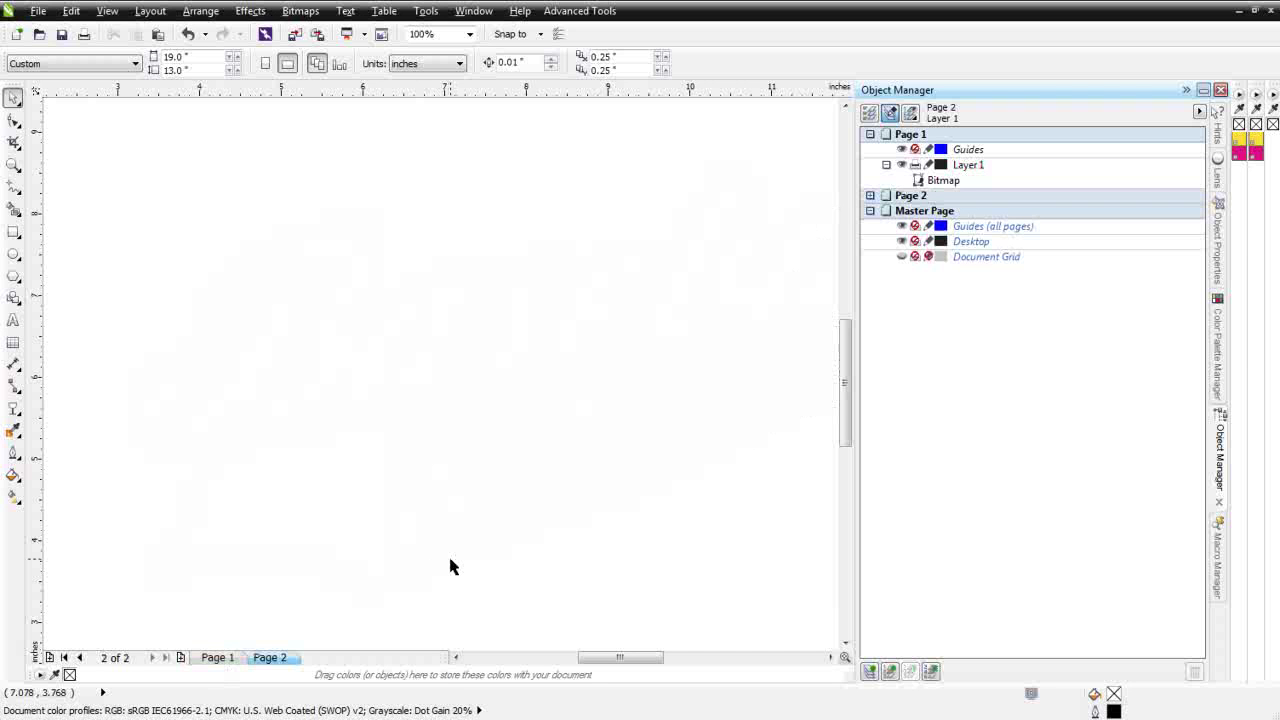
key("ctrl+v")
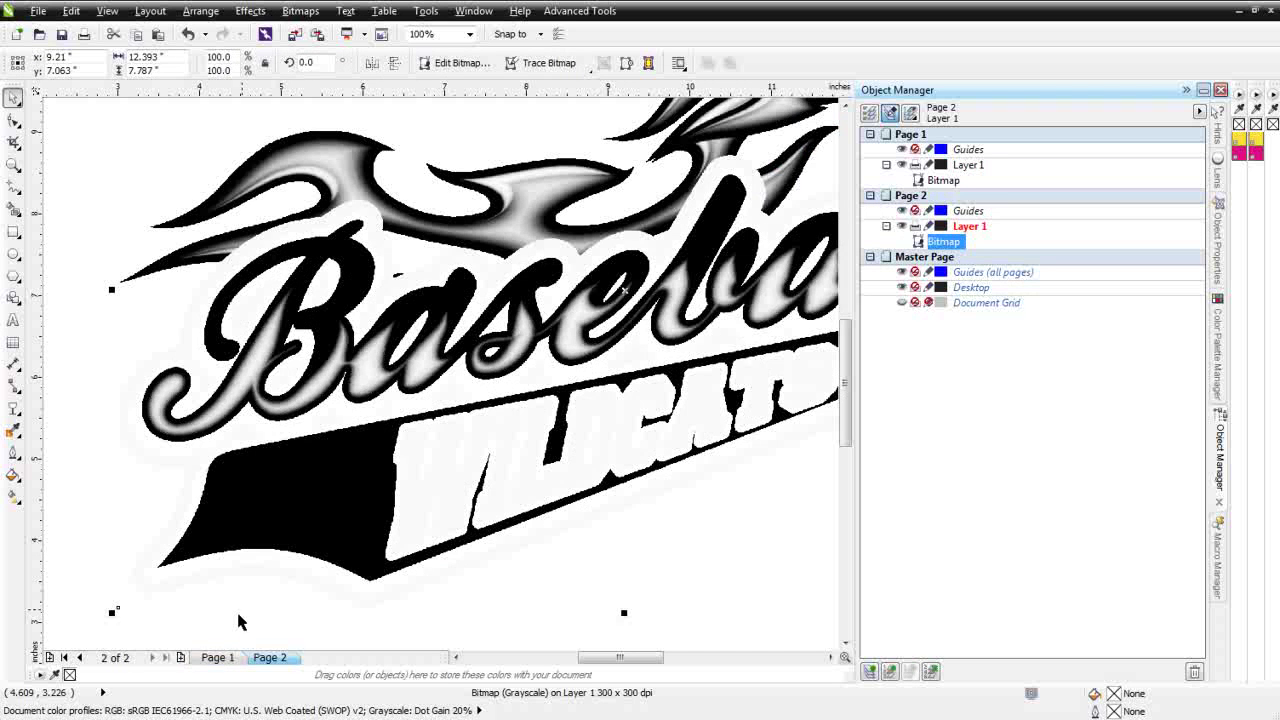
left_click(218, 658)
left_click(277, 520)
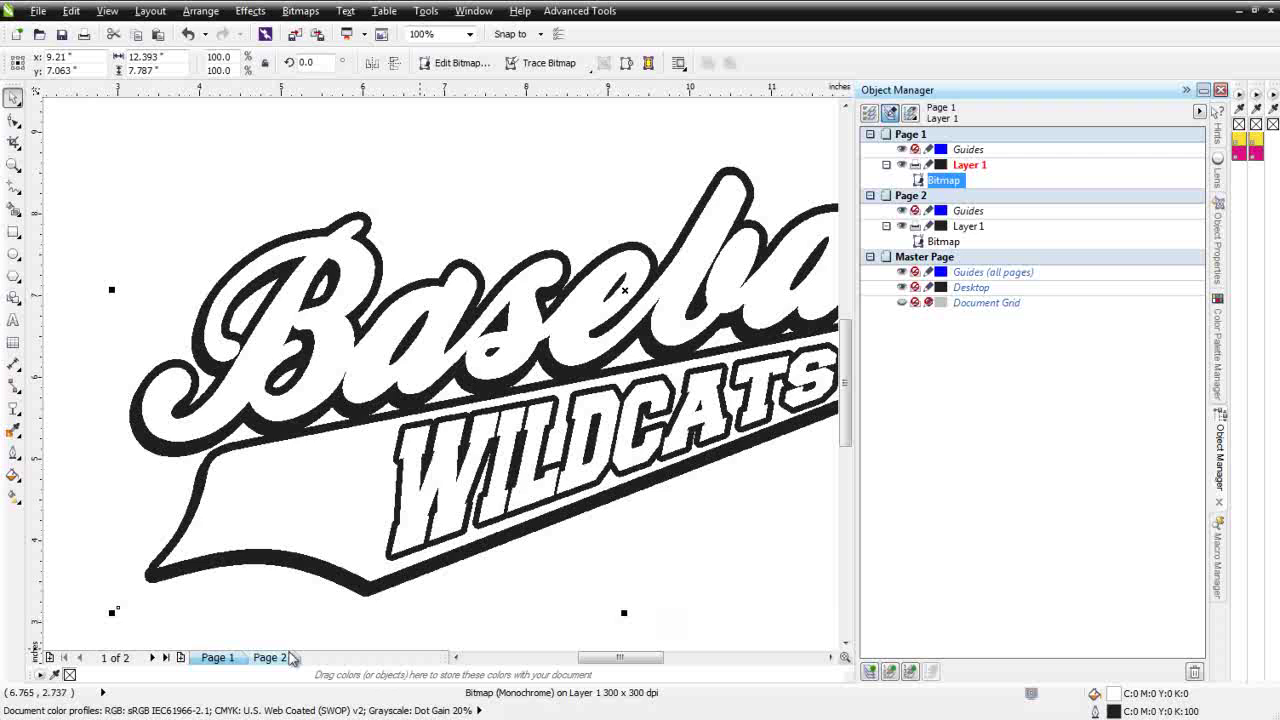
left_click(270, 658)
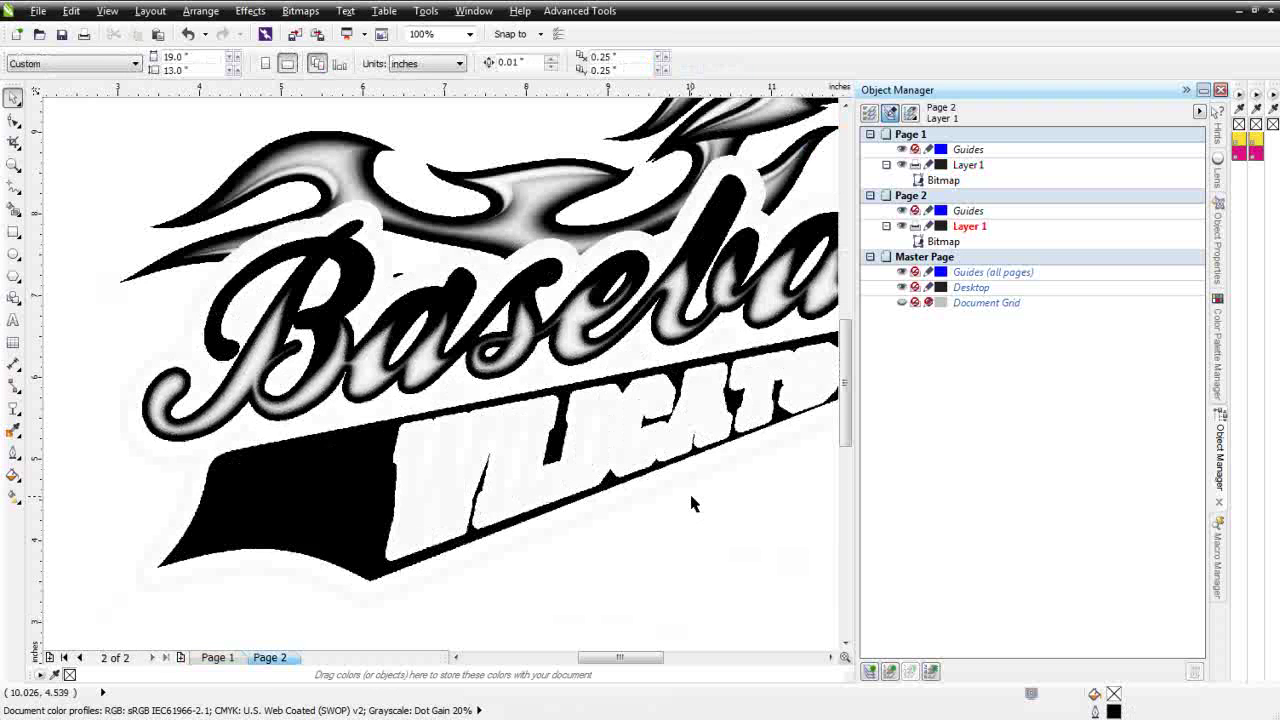
Paste the black plate onto Page 2, tint it magenta to check registration, then delete it.
key("ctrl+v")
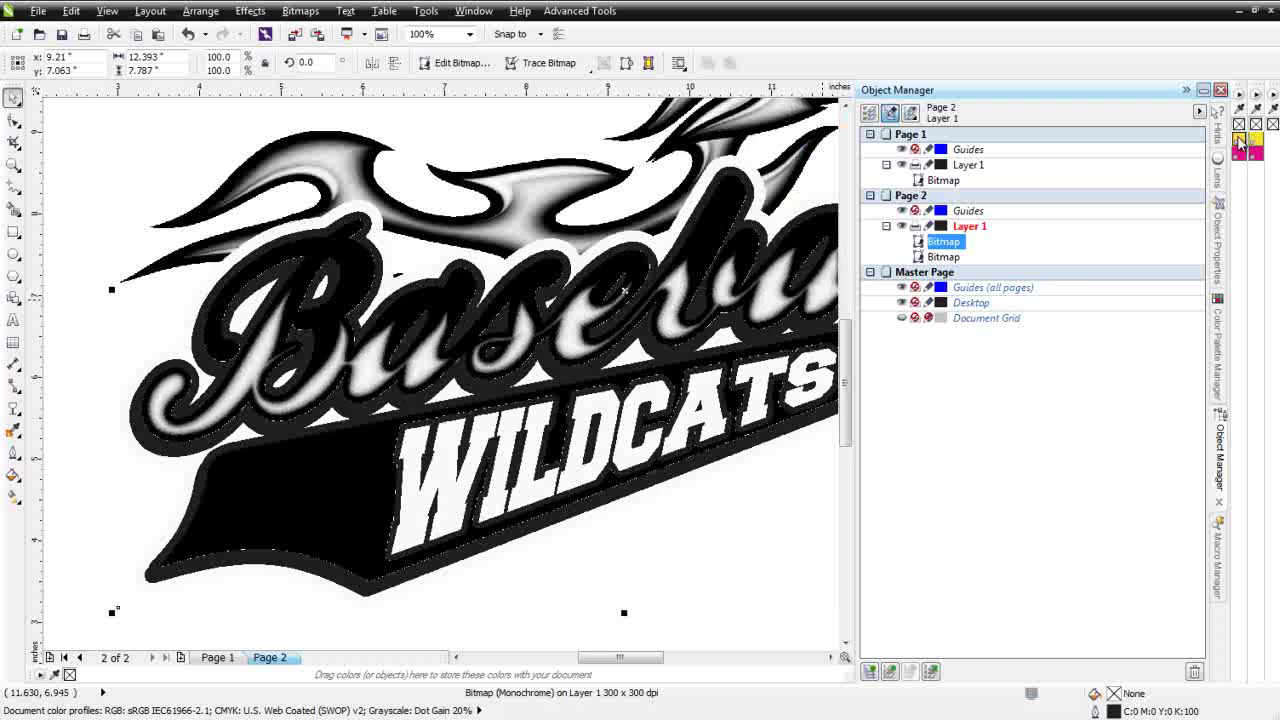
left_click(1240, 124)
right_click(1240, 152)
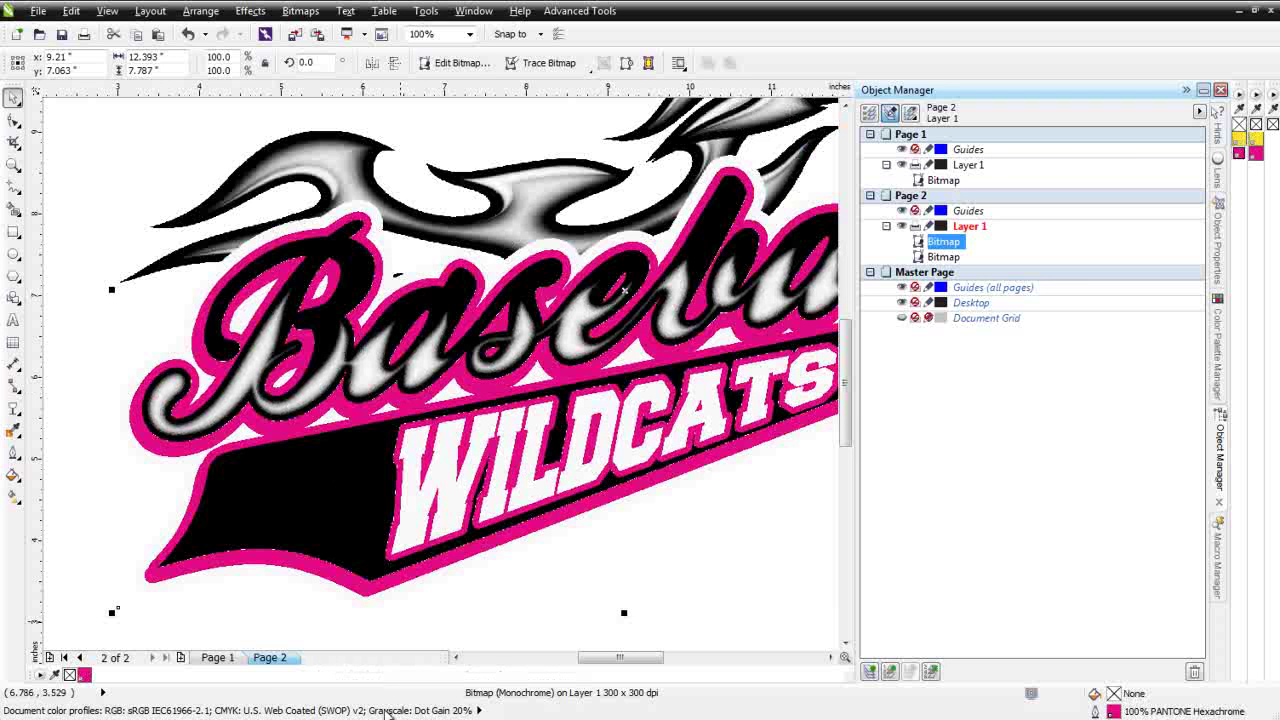
scroll(449, 371, "up", 1)
scroll(449, 373, "up", 1)
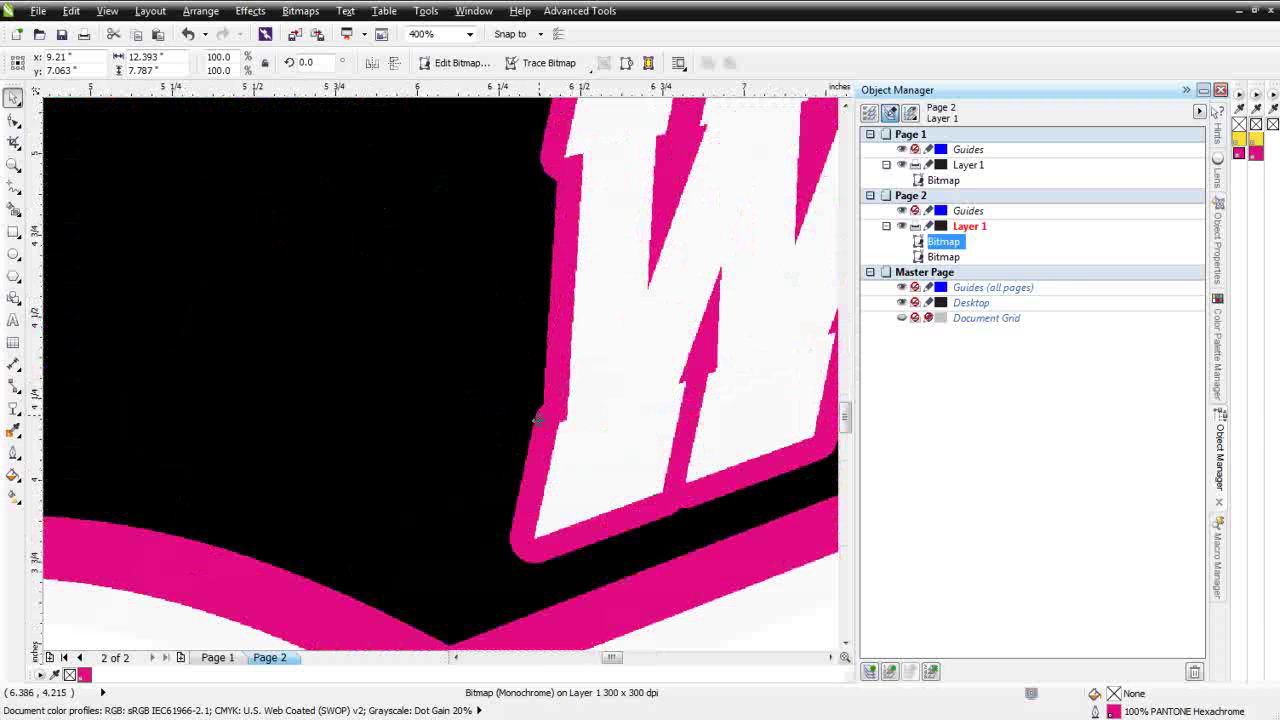
scroll(551, 565, "down", 2)
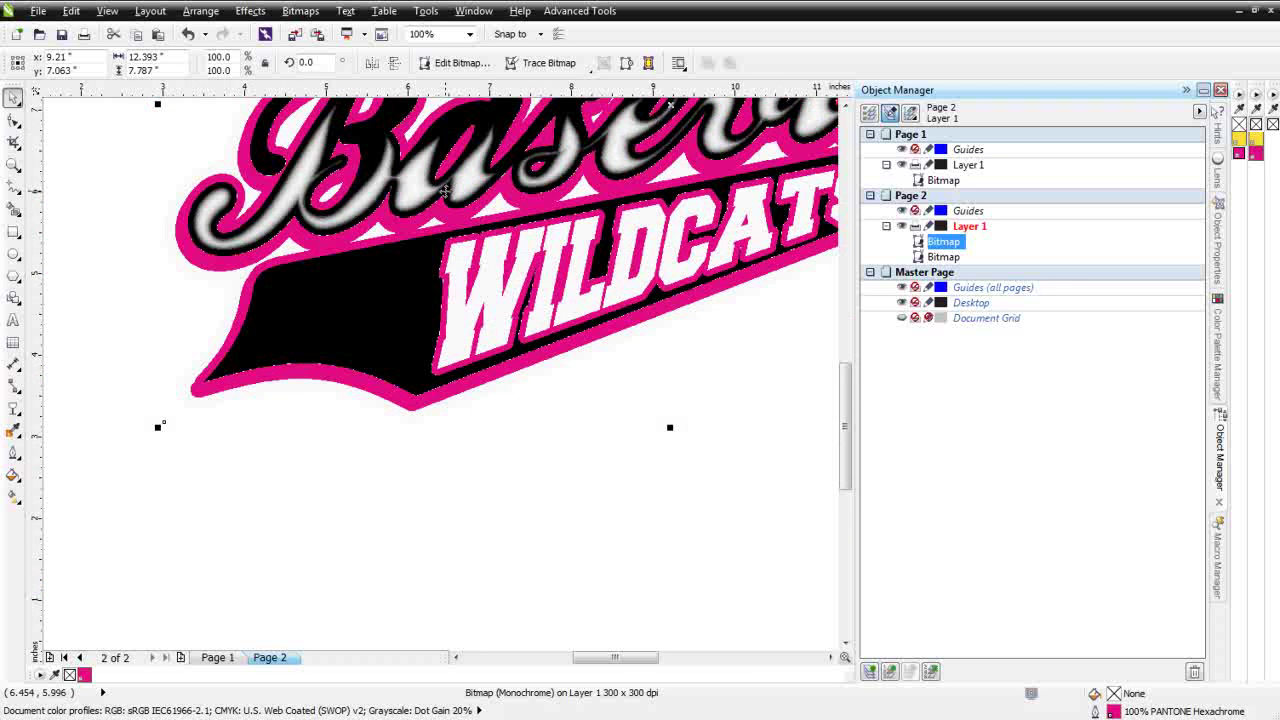
scroll(485, 289, "down", 1)
scroll(485, 289, "up", 1)
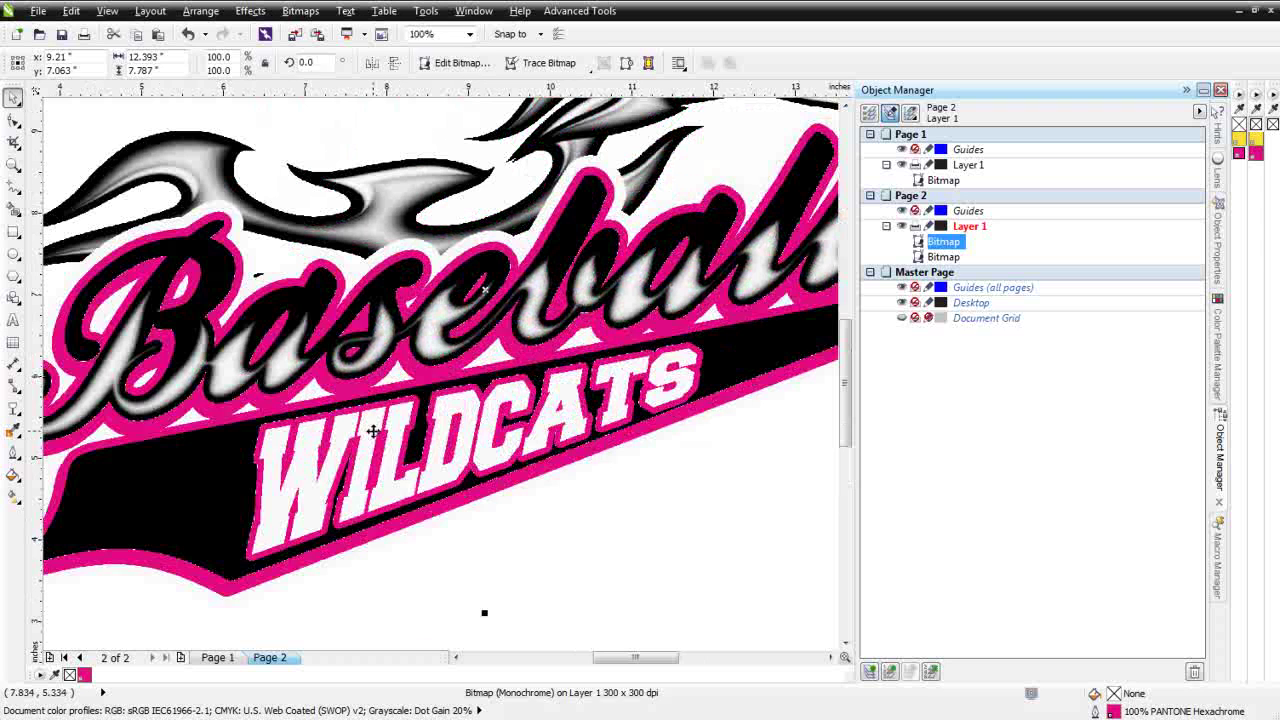
key("Delete")
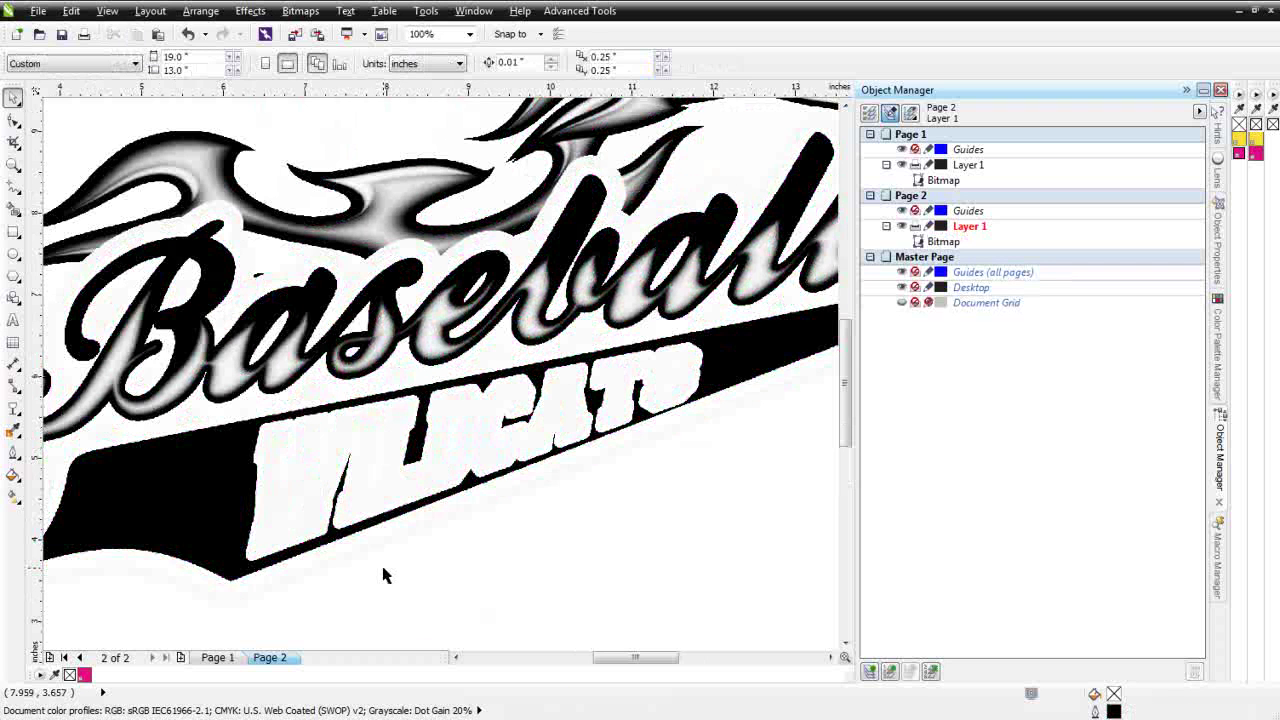
In the separation file, hide RED, show YELLOW and select the yellow plate bitmap.
left_click(1241, 11)
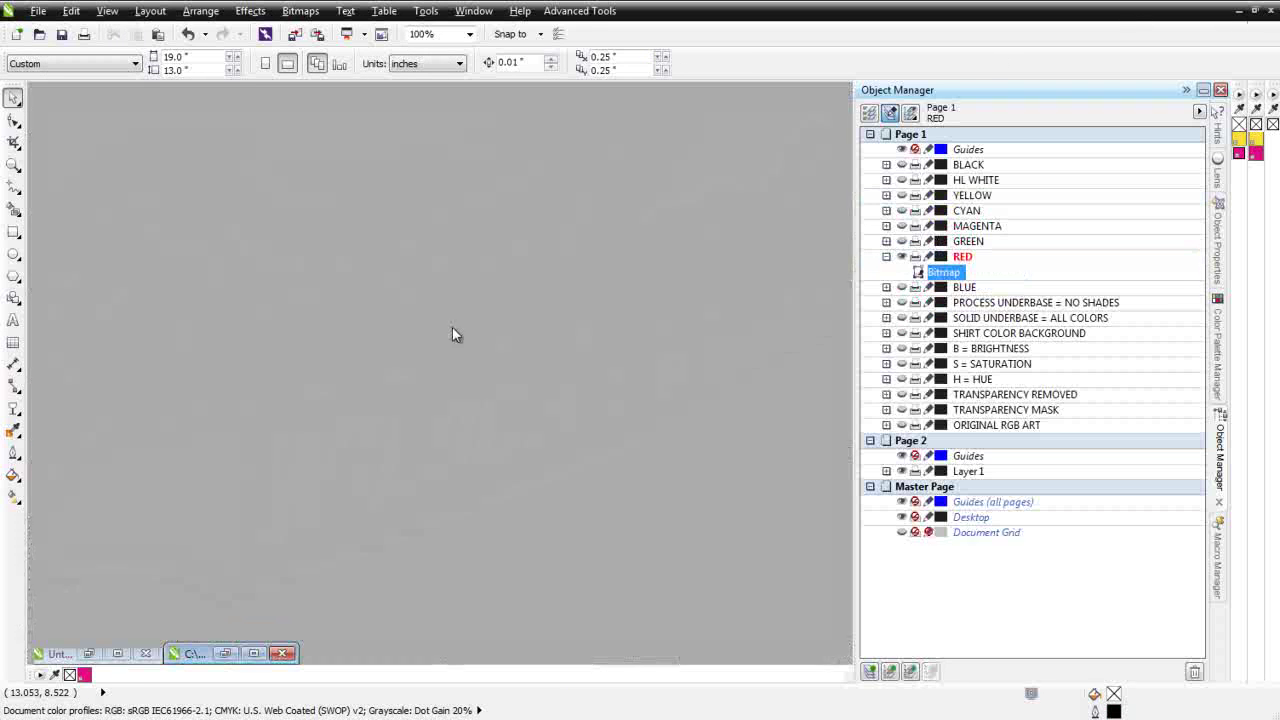
left_click(255, 654)
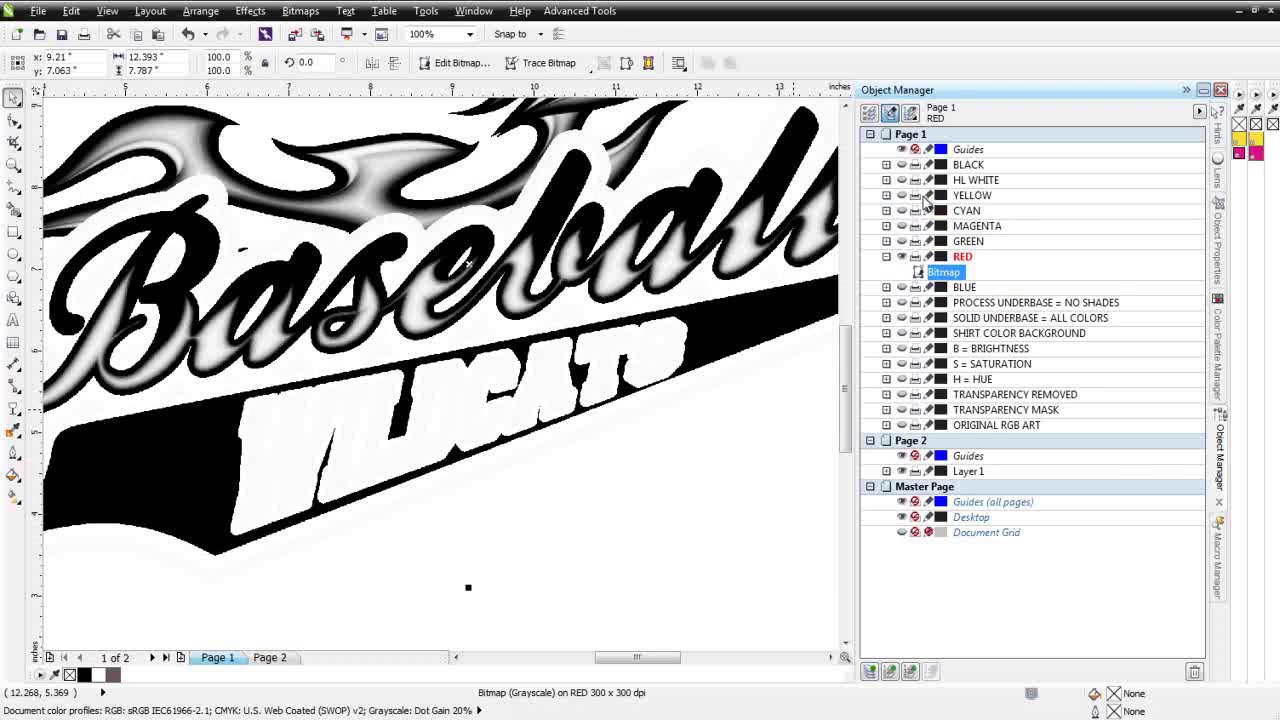
left_click(973, 197)
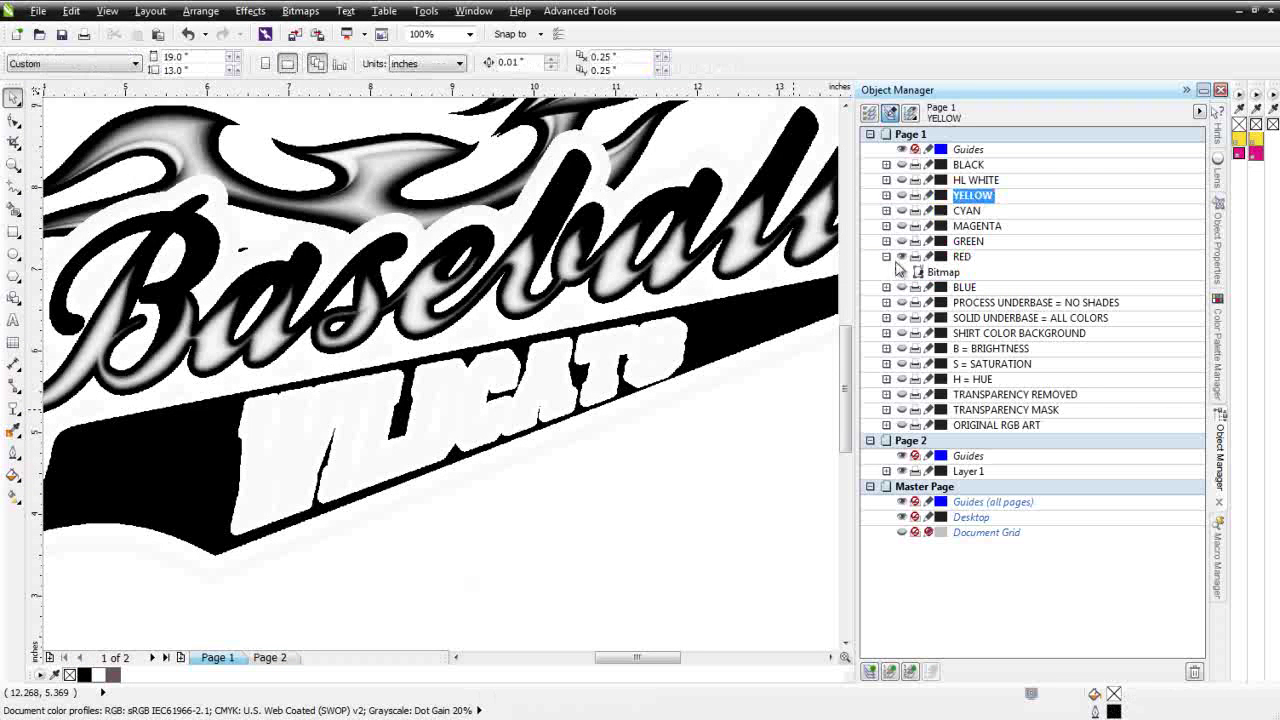
left_click(901, 257)
left_click(956, 197)
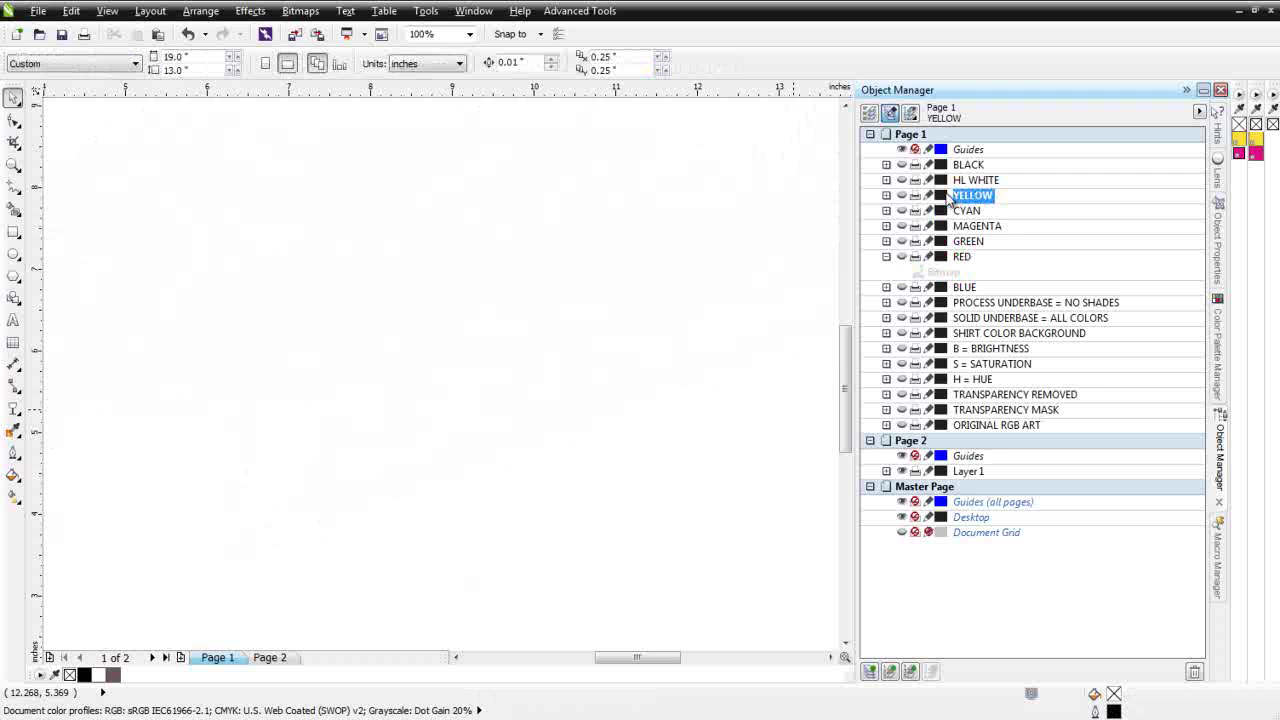
left_click(901, 196)
left_click(392, 316)
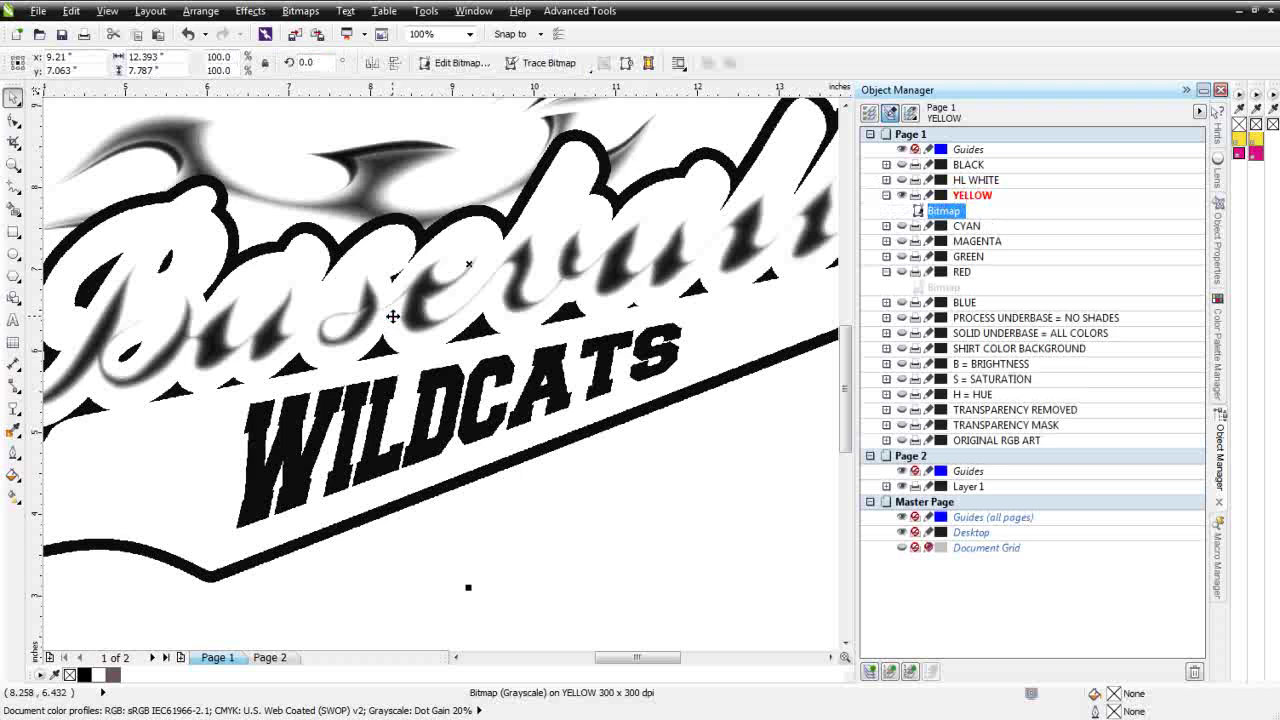
left_click(1240, 12)
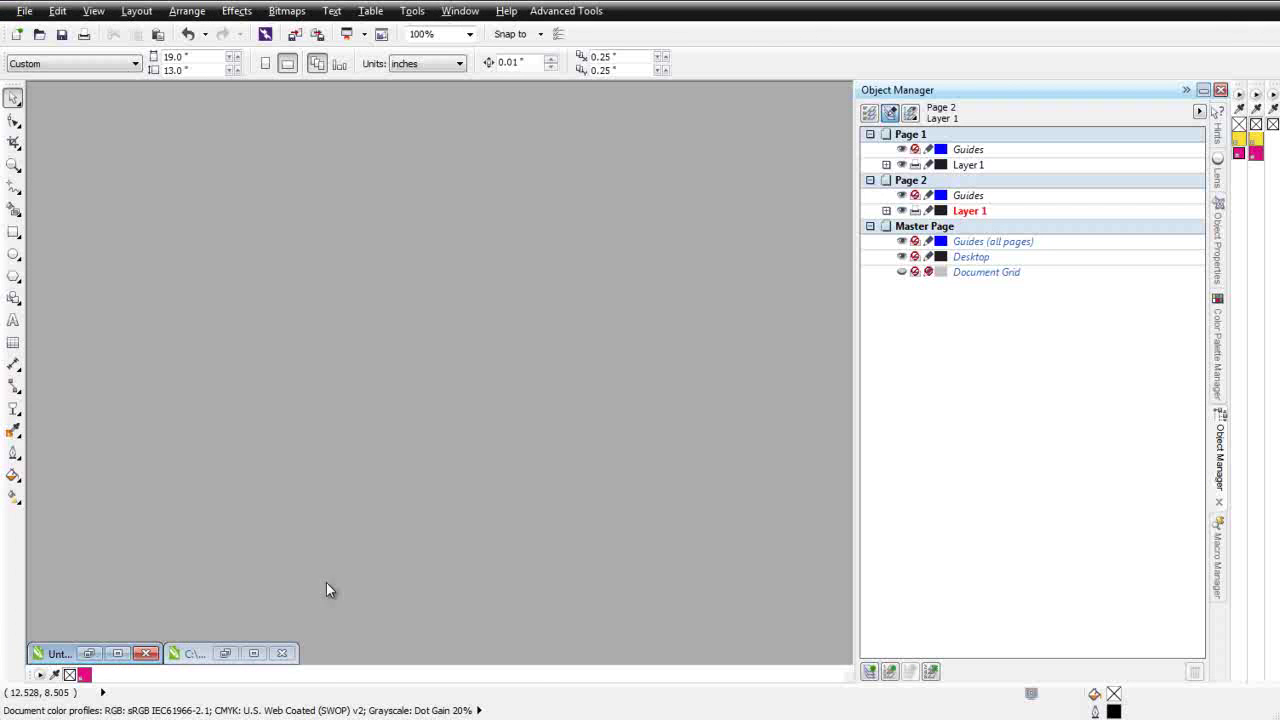
Insert a Page 3 after Page 2 in the new document and paste the yellow plate.
left_click(89, 653)
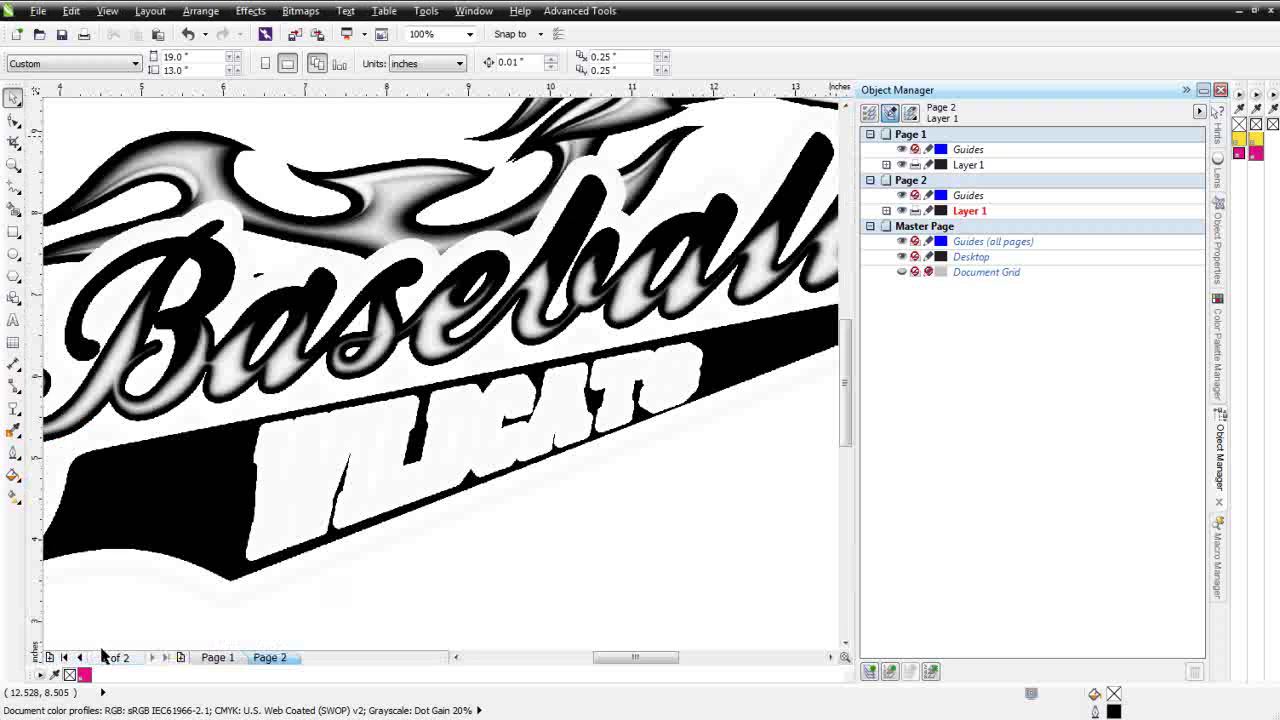
right_click(270, 658)
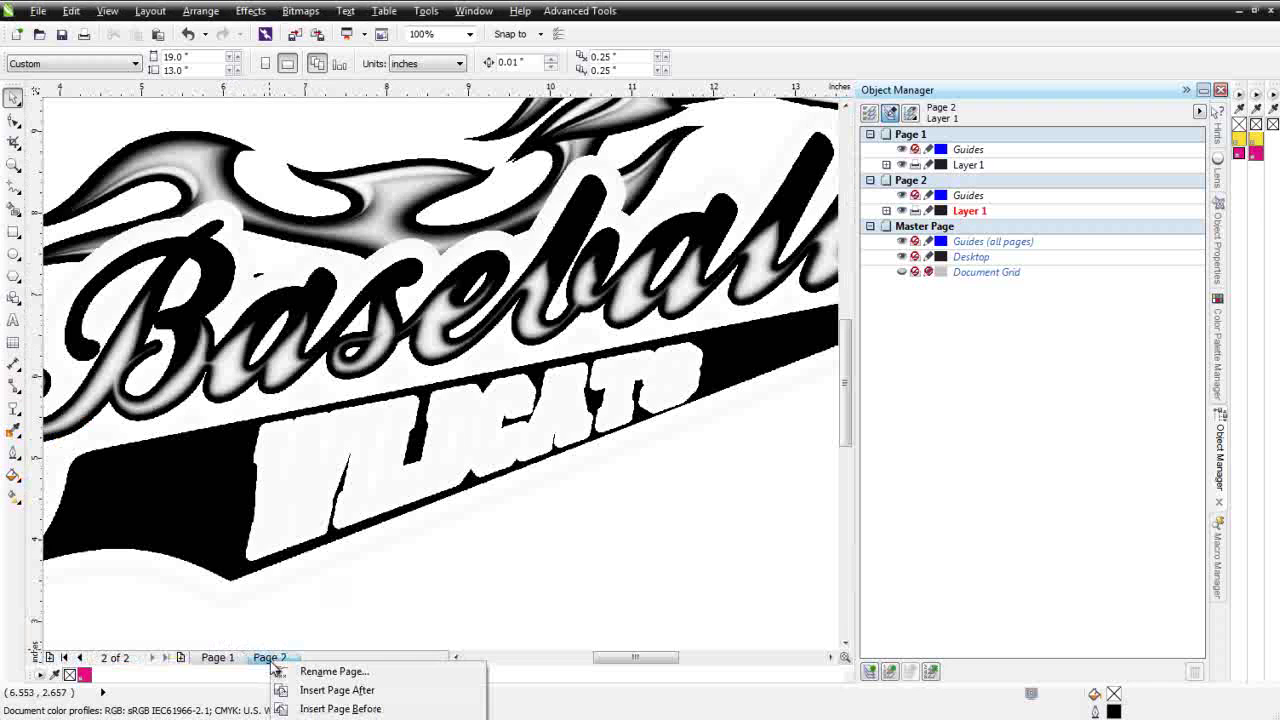
left_click(337, 690)
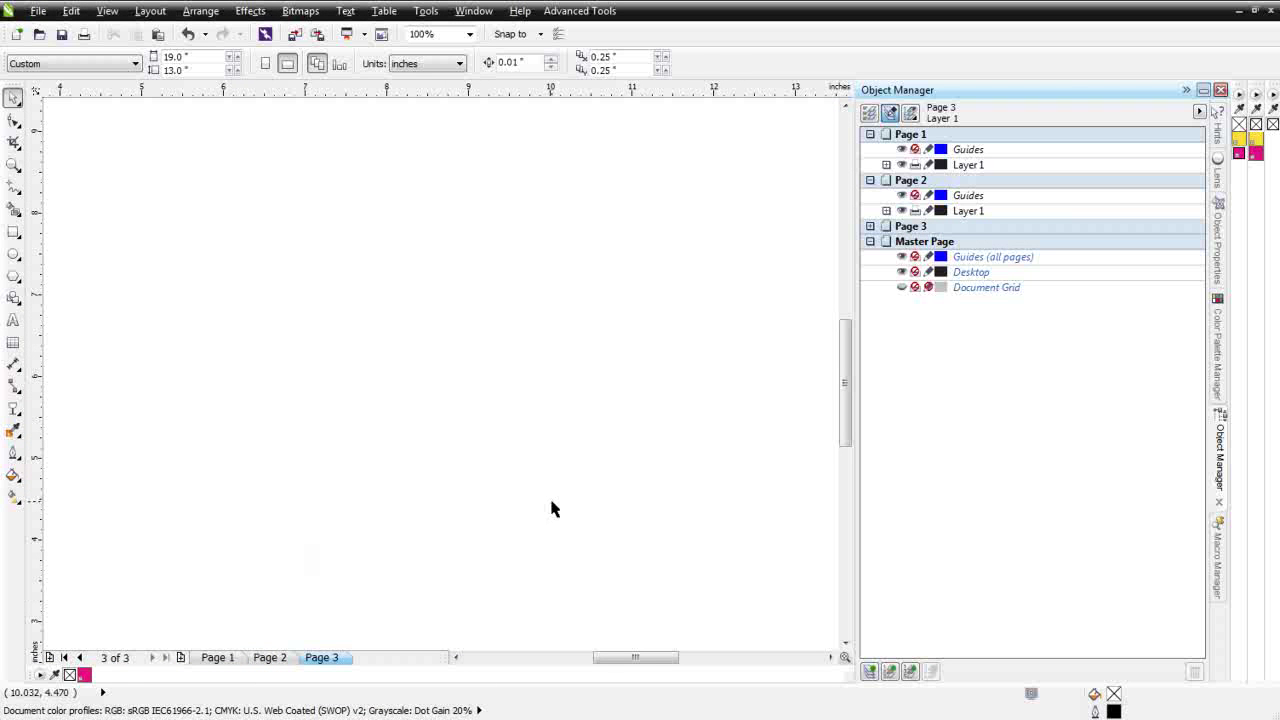
key("ctrl+v")
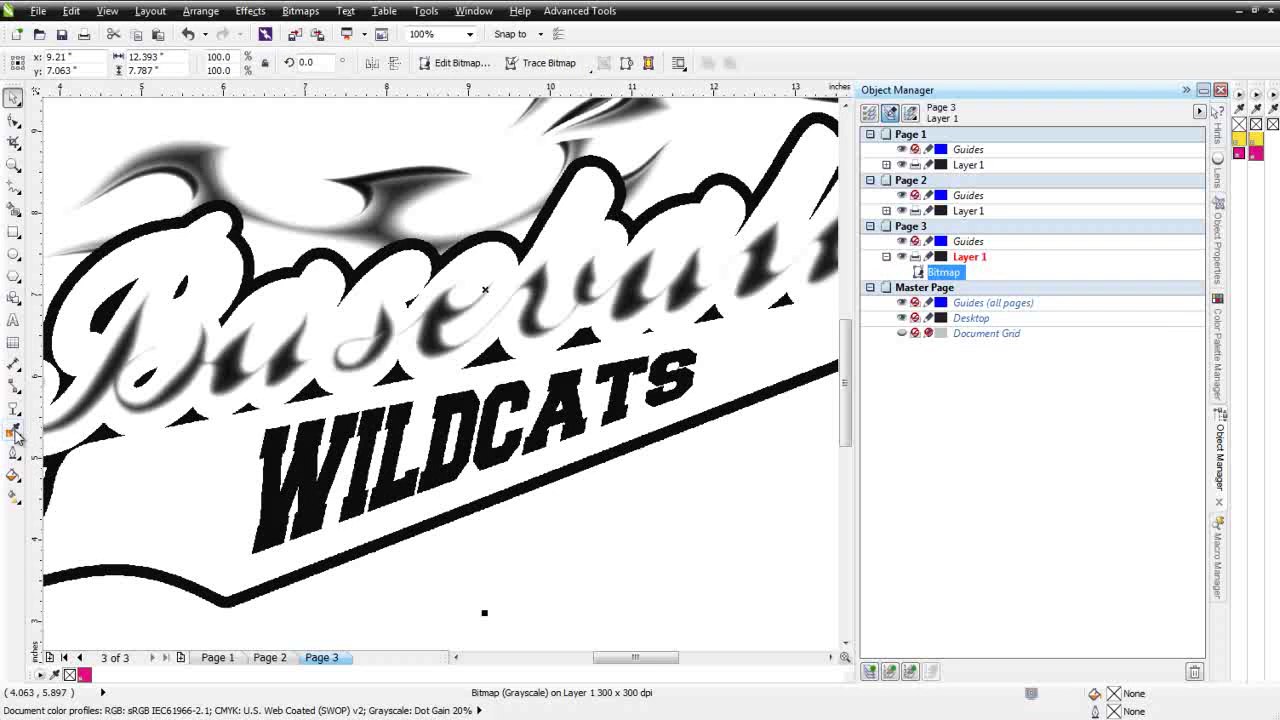
left_click(13, 430)
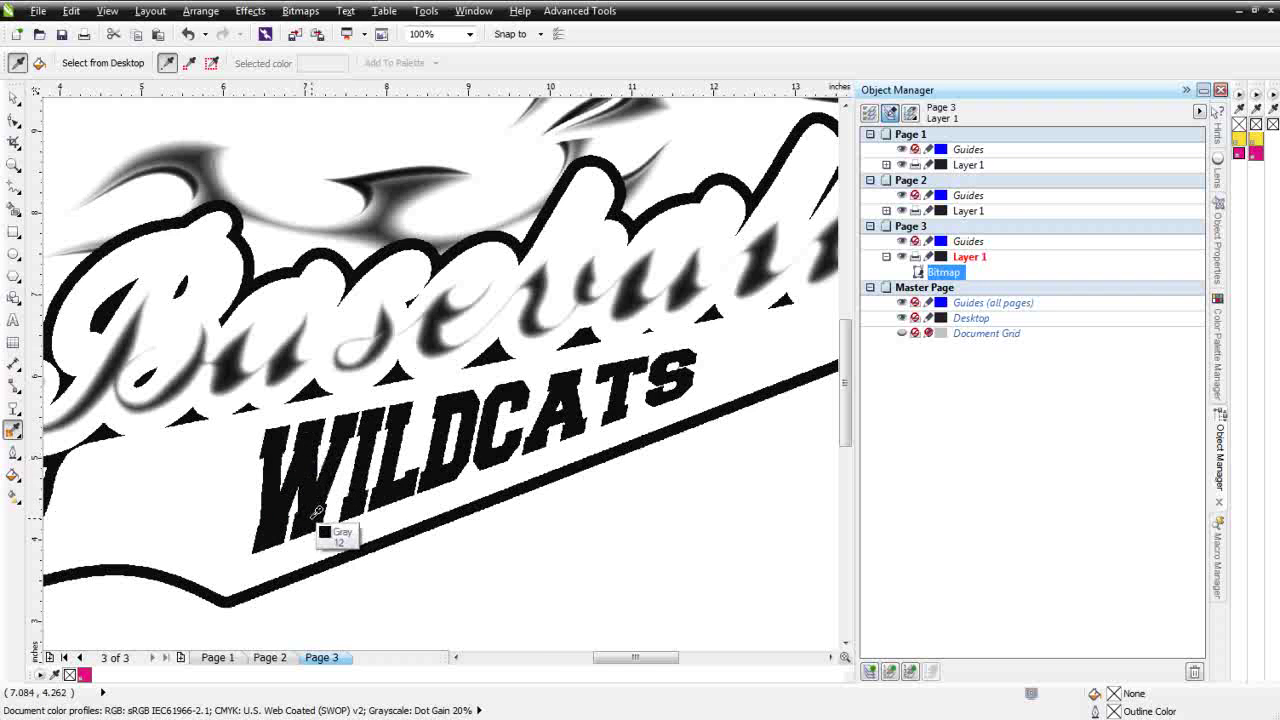
With the Pick tool, open Effects > Adjust > Tone Curve for the yellow plate bitmap.
left_click(14, 98)
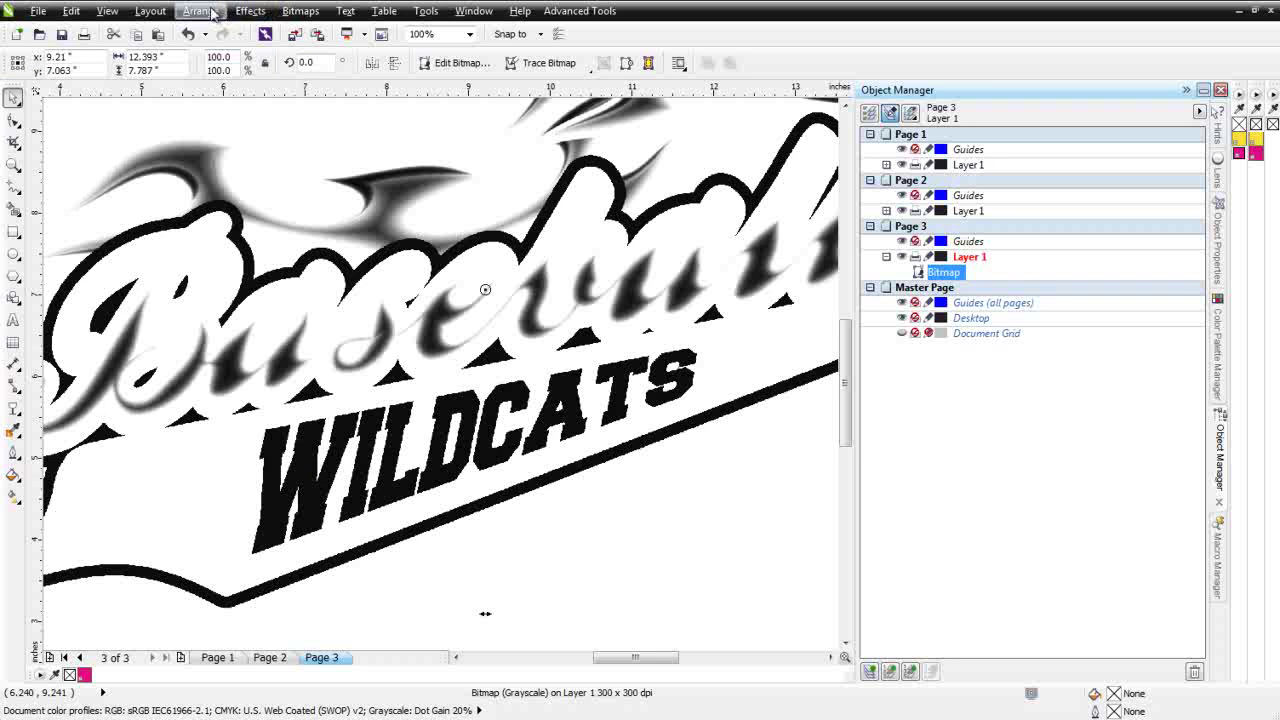
left_click(250, 11)
mouse_move(273, 37)
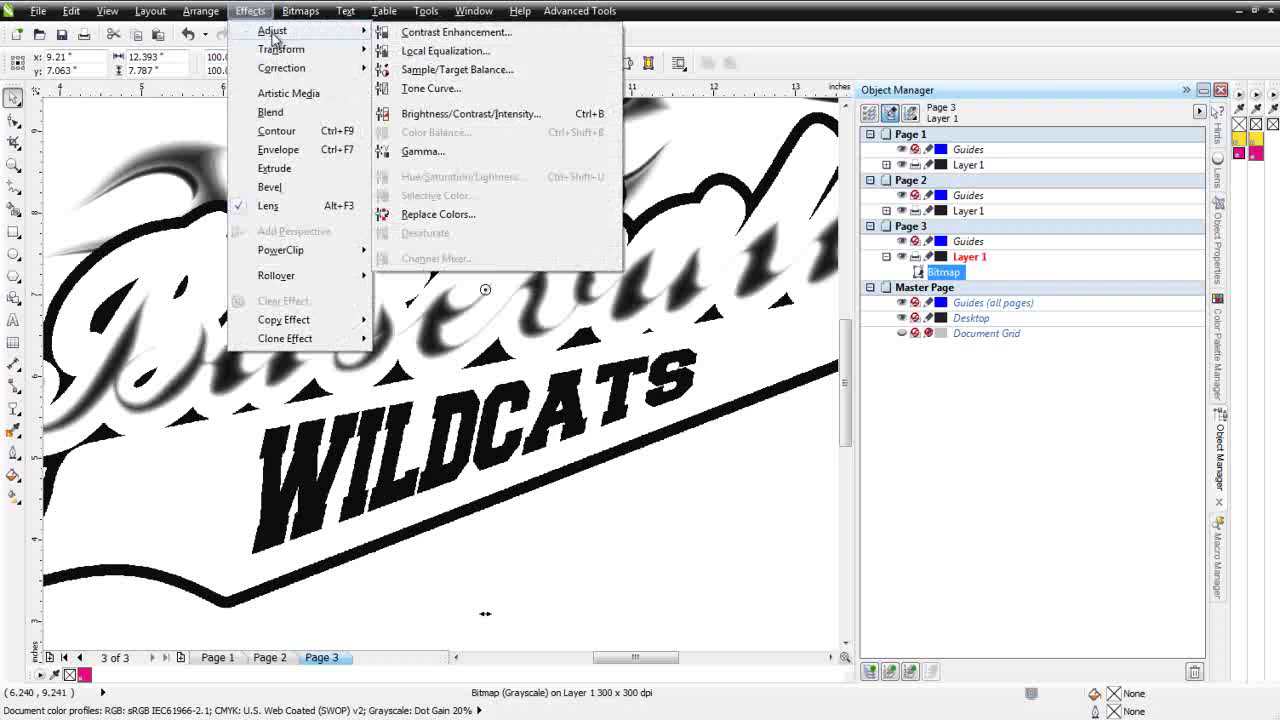
left_click(428, 88)
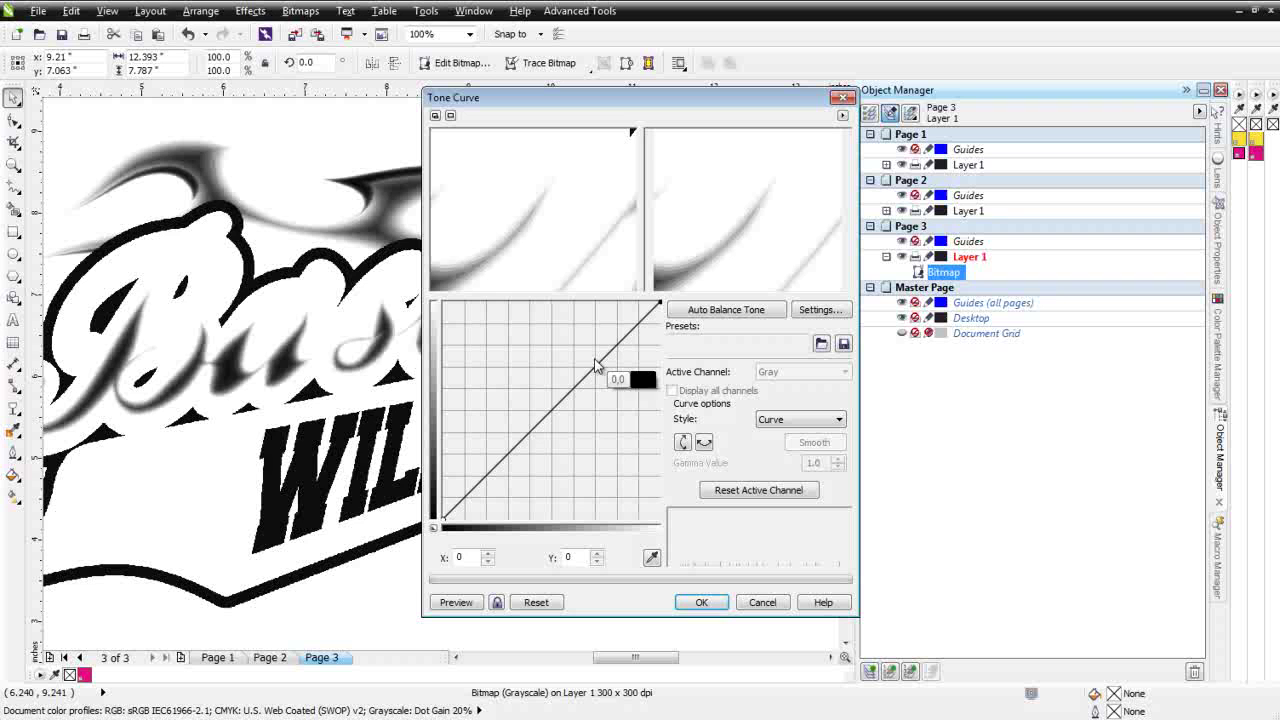
Pan the preview to the lettering and bend the curve to darken midtones, node near 157, 95.
left_click_drag(512, 222, 543, 208)
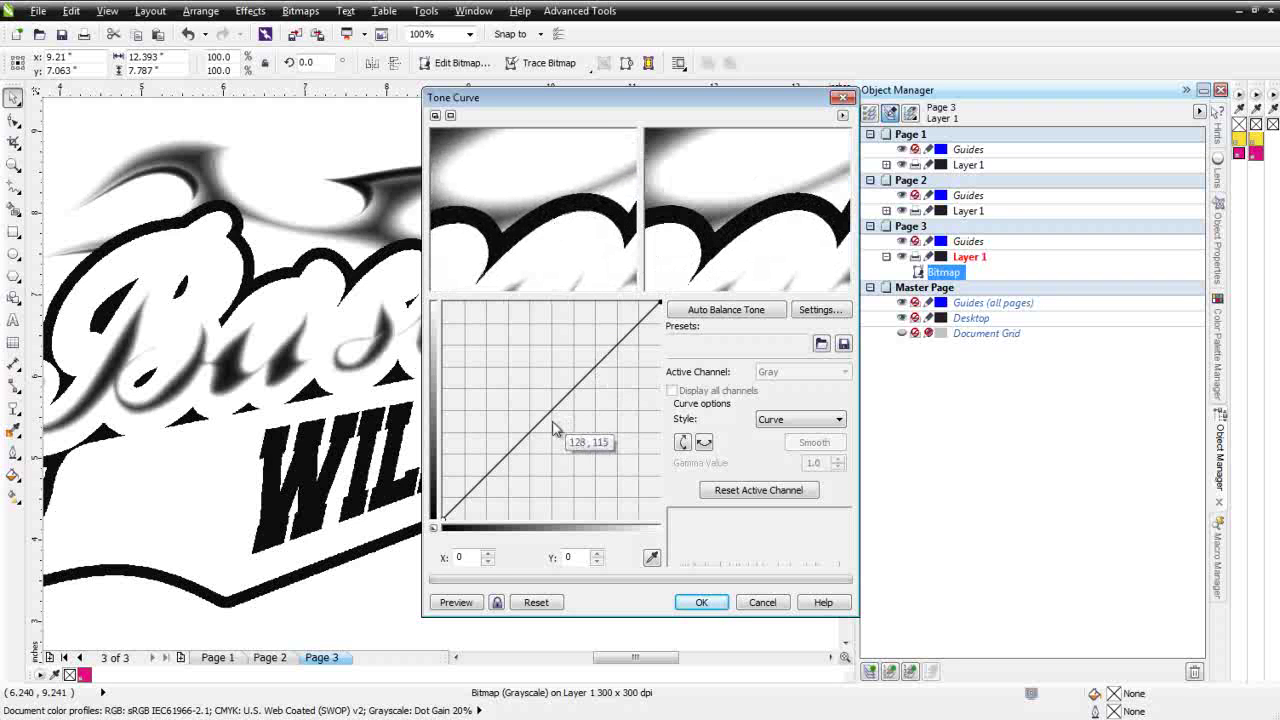
left_click_drag(549, 413, 576, 438)
left_click_drag(571, 234, 586, 272)
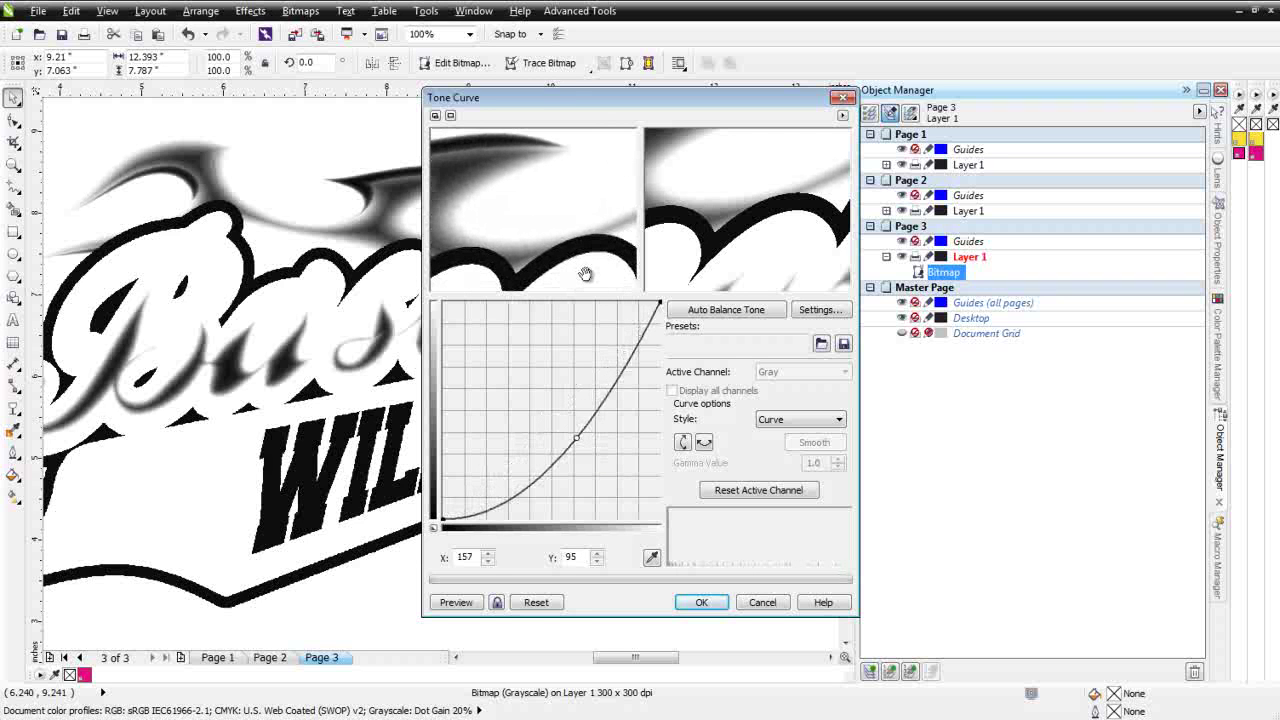
Turn on automatic preview, try the Straight curve style, then reset the curve to default.
left_click(498, 603)
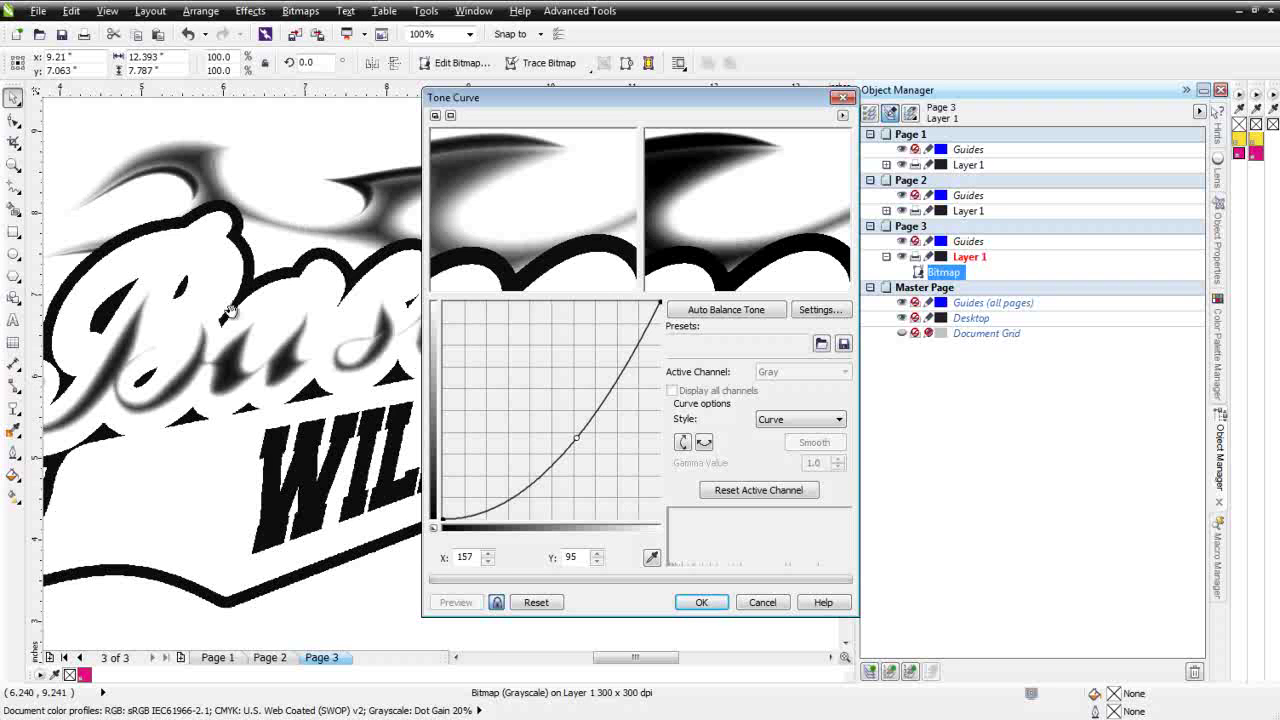
left_click(839, 421)
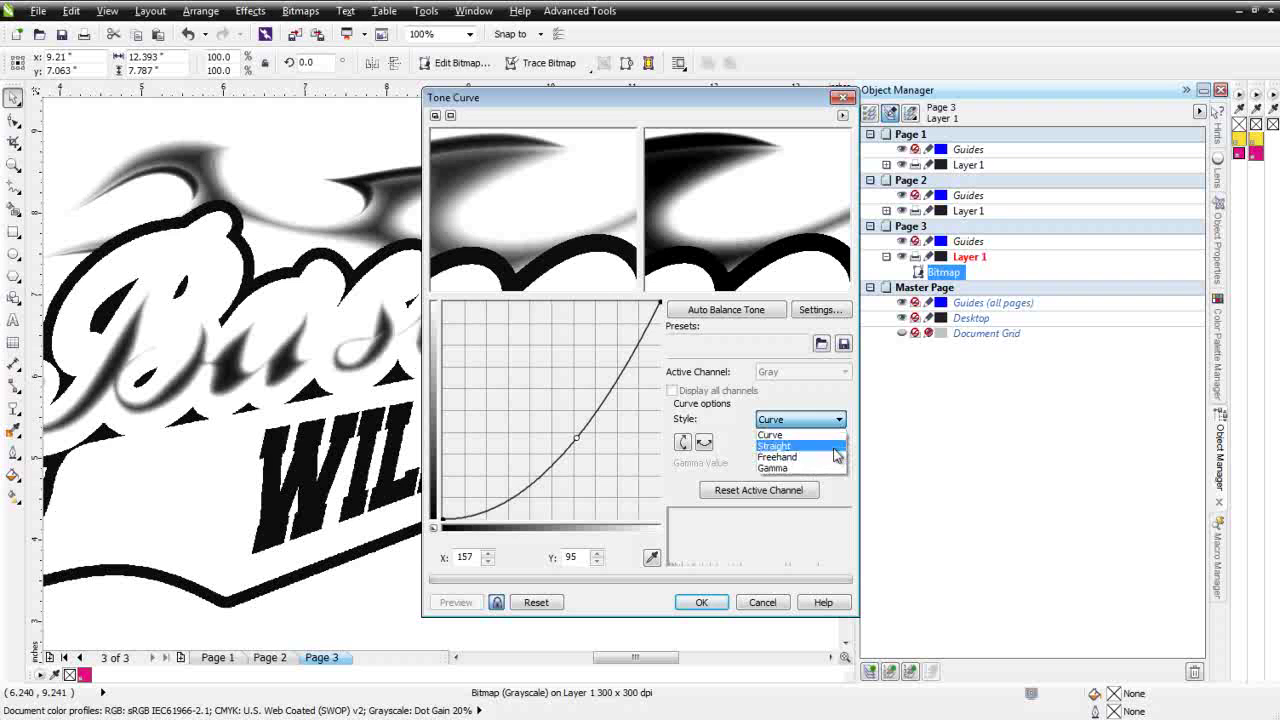
left_click(830, 446)
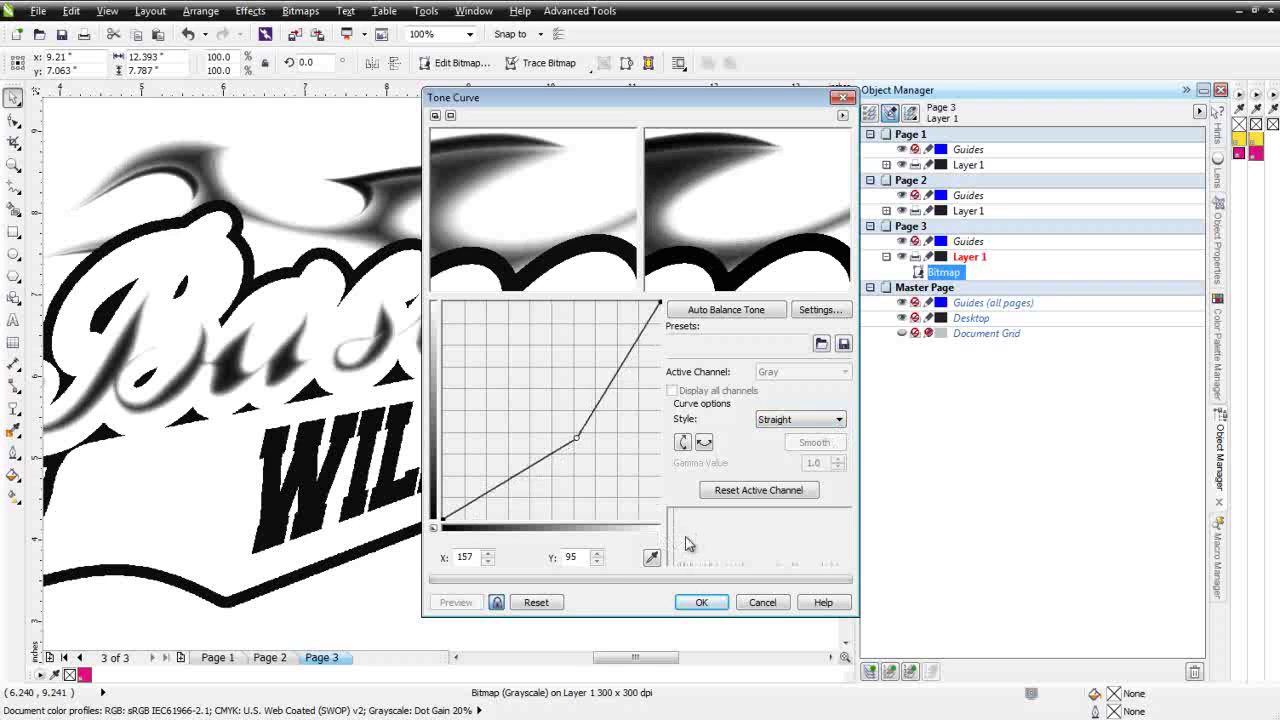
left_click(556, 603)
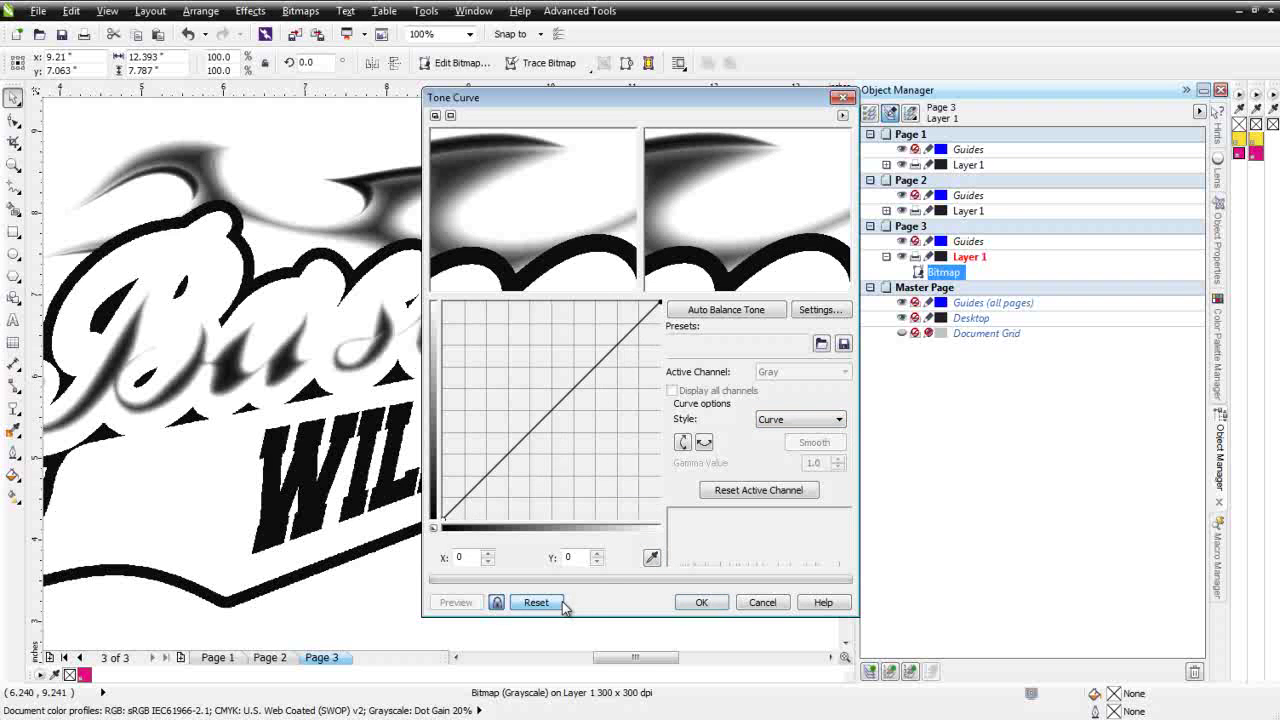
Set the curve Style to Straight and drag a dark-end node to X 17, Y 0, checking the preview.
left_click(840, 421)
left_click(830, 445)
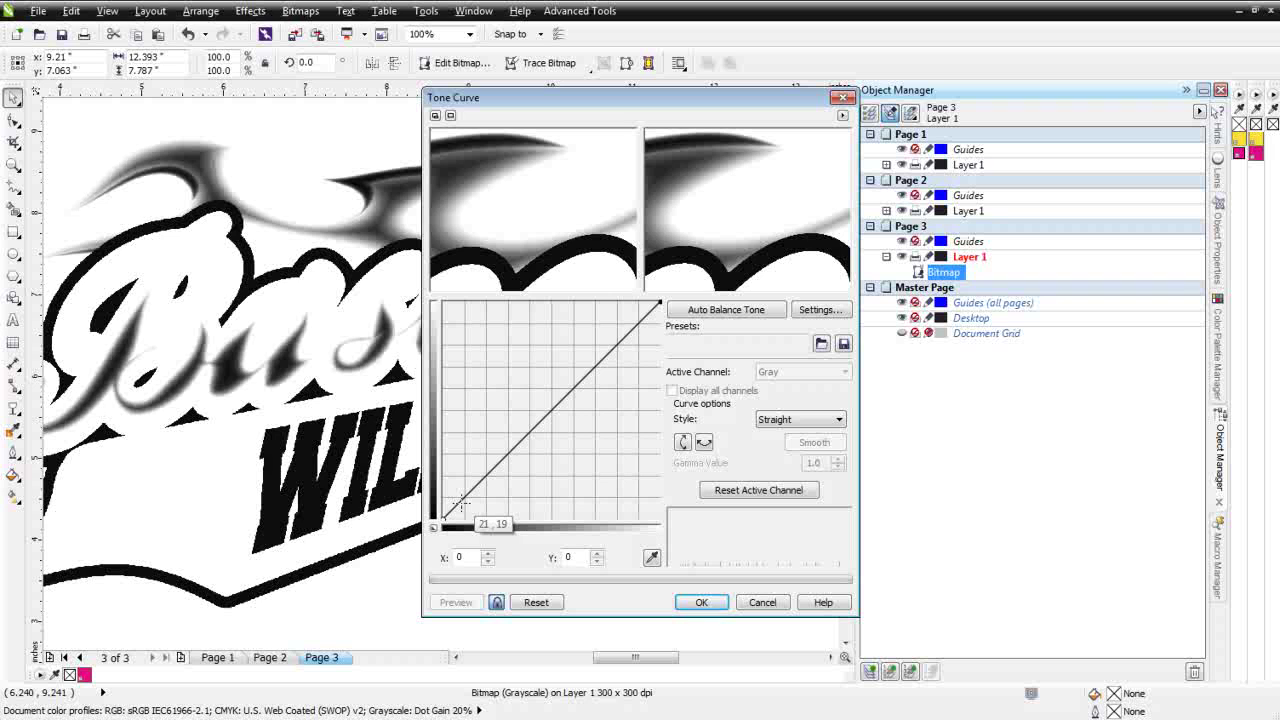
left_click(460, 504)
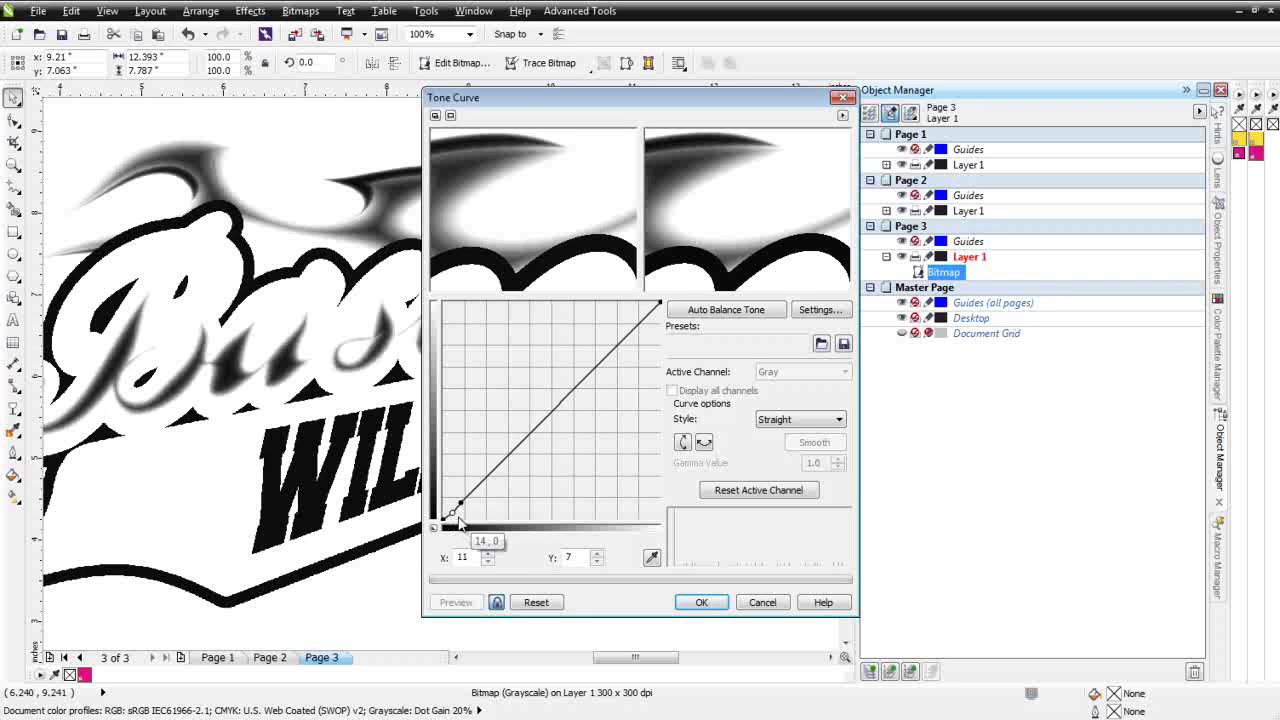
left_click(452, 513)
left_click_drag(452, 513, 458, 524)
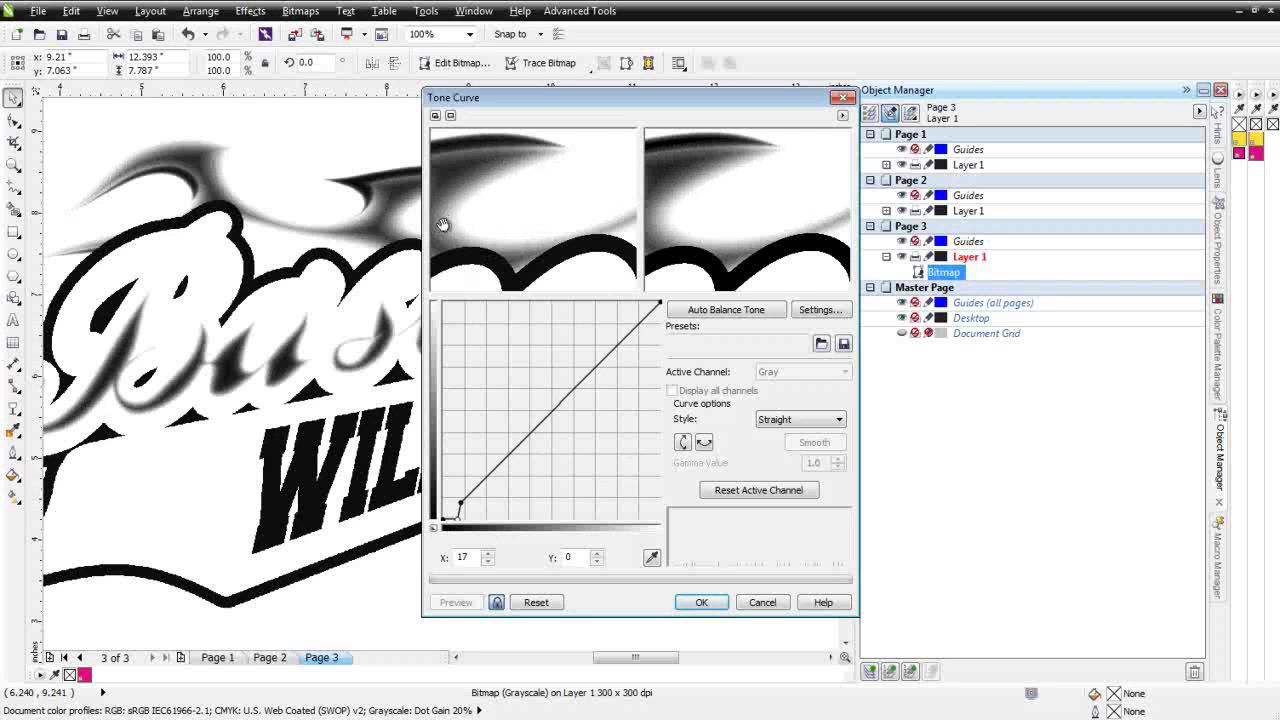
left_click_drag(464, 291, 533, 237)
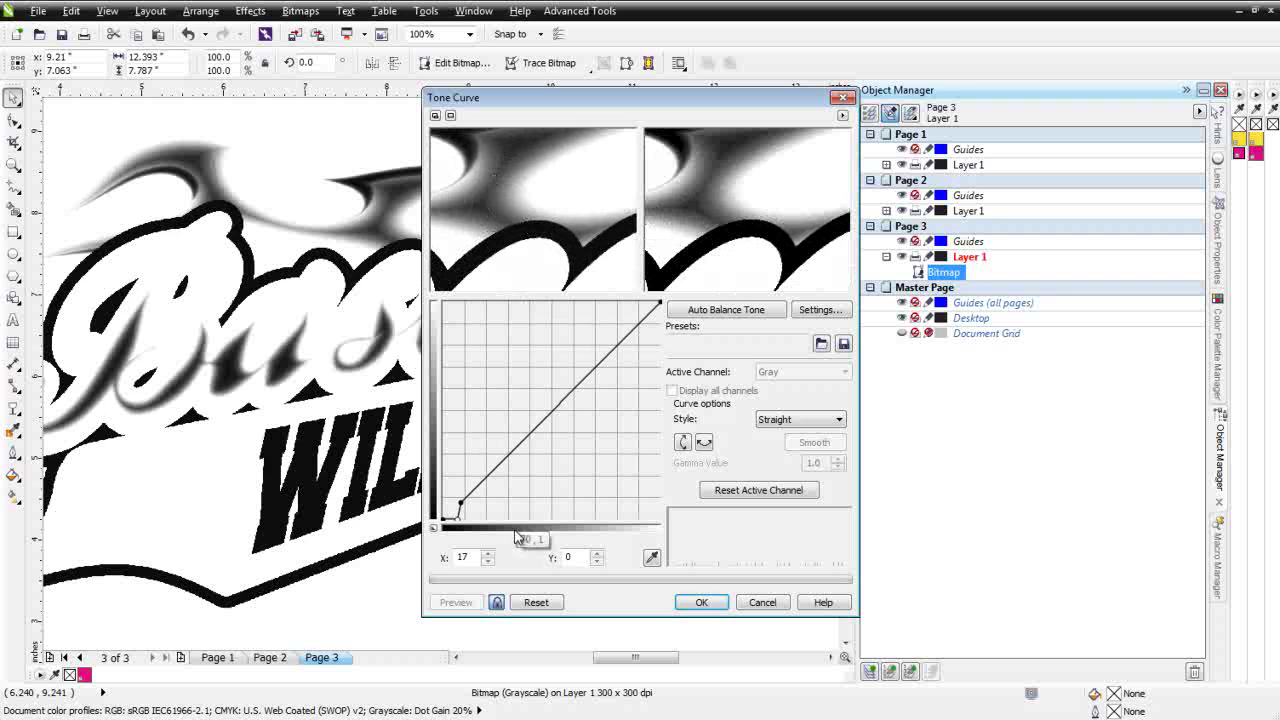
Apply the tone curve to the Page 3 plate with OK and switch to the Color Eyedropper.
left_click(701, 602)
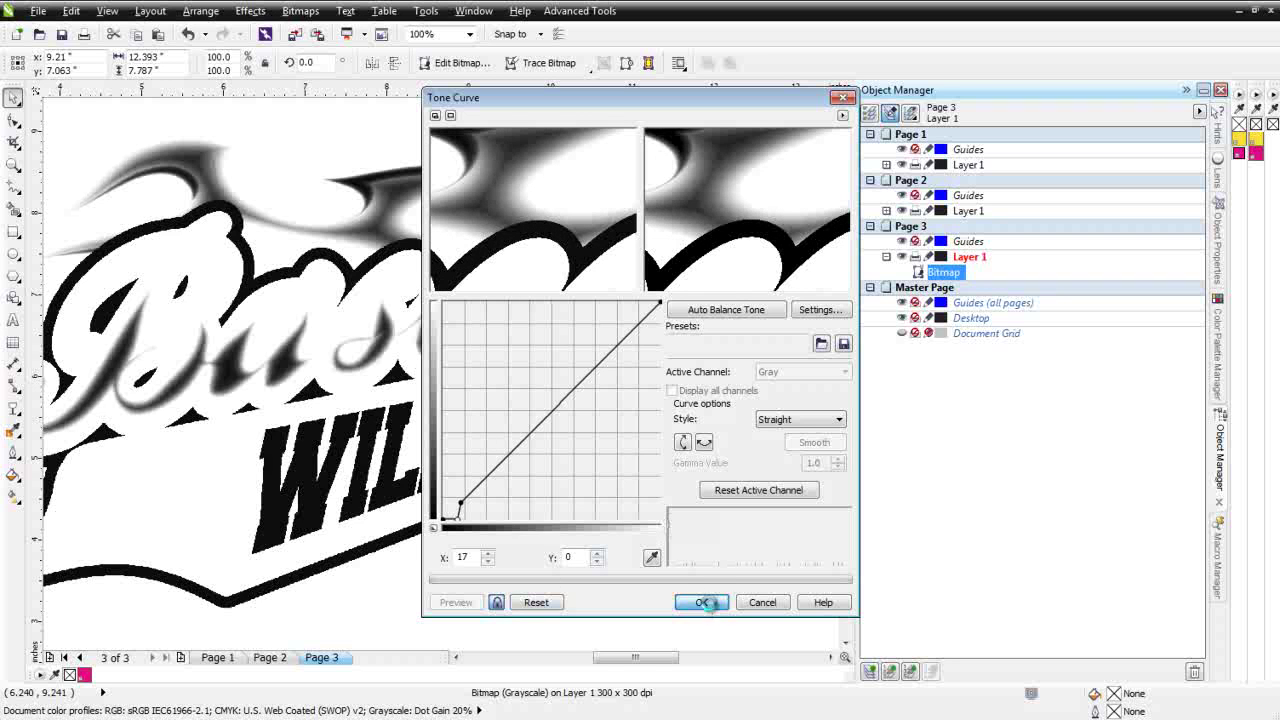
left_click(13, 430)
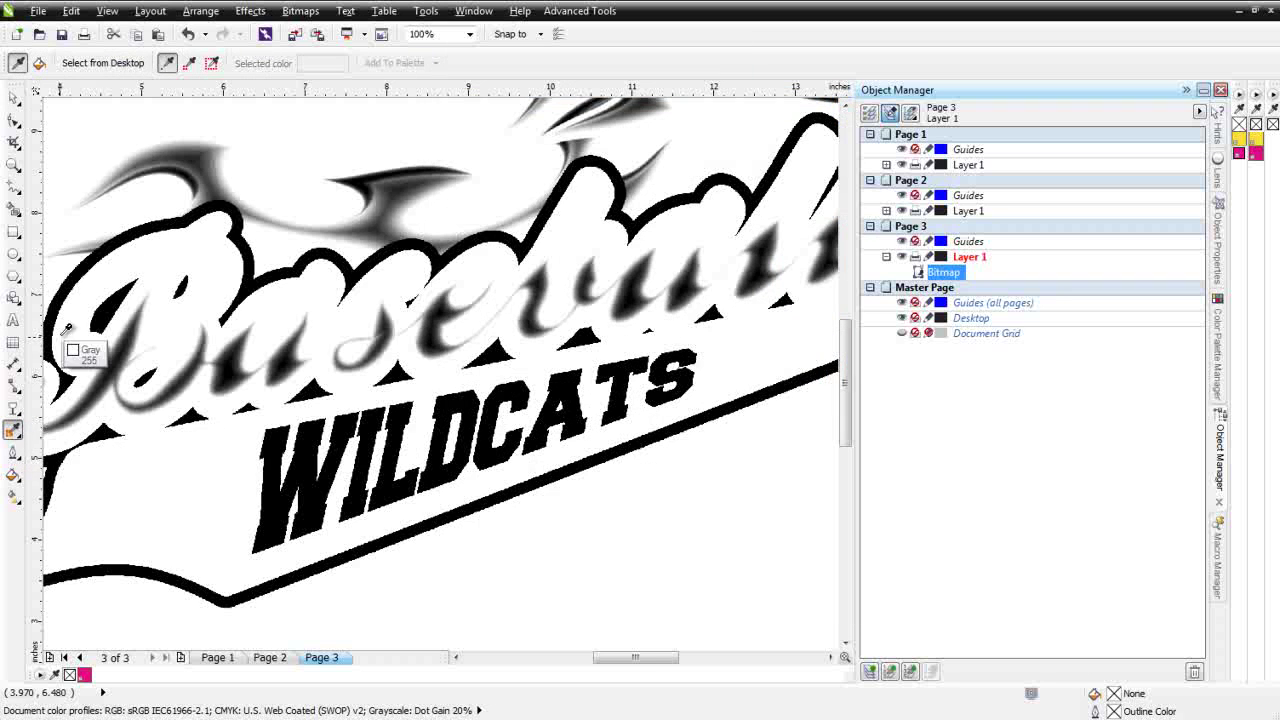